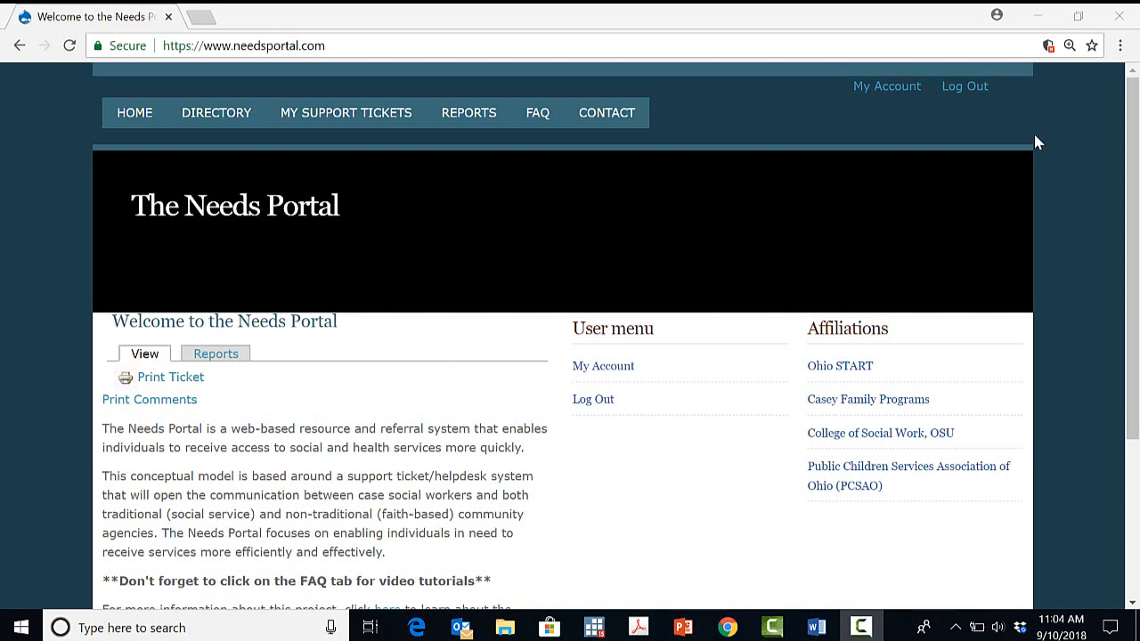
# Open the list of active support tickets and view the Pickaway case ticket.
pyautogui.scroll(-1, 1081, 143)
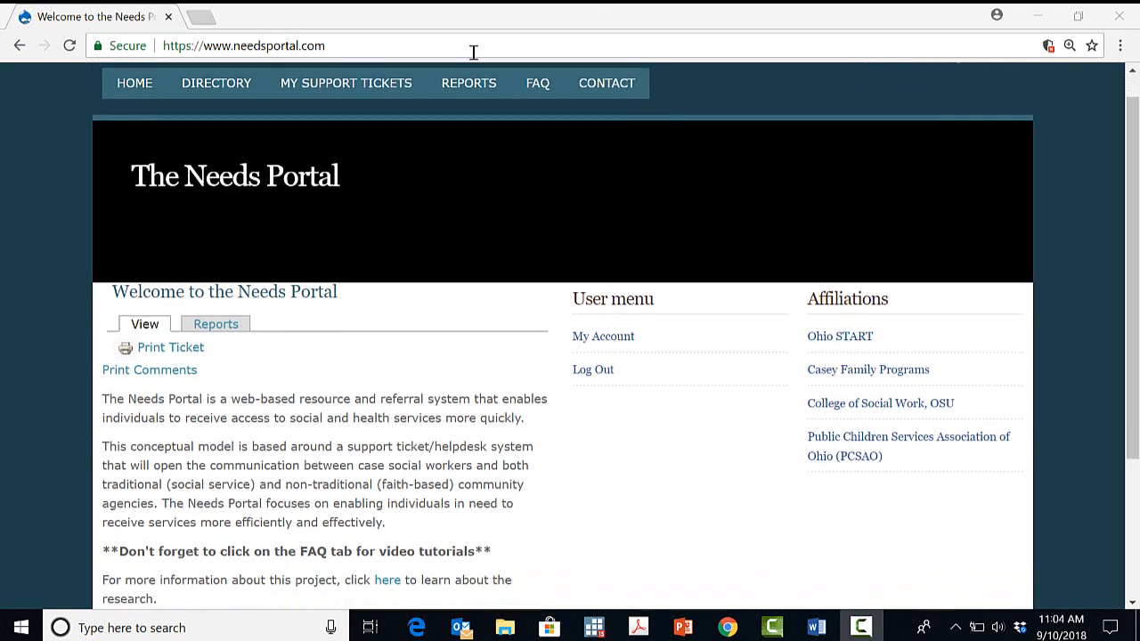
pyautogui.click(359, 86)
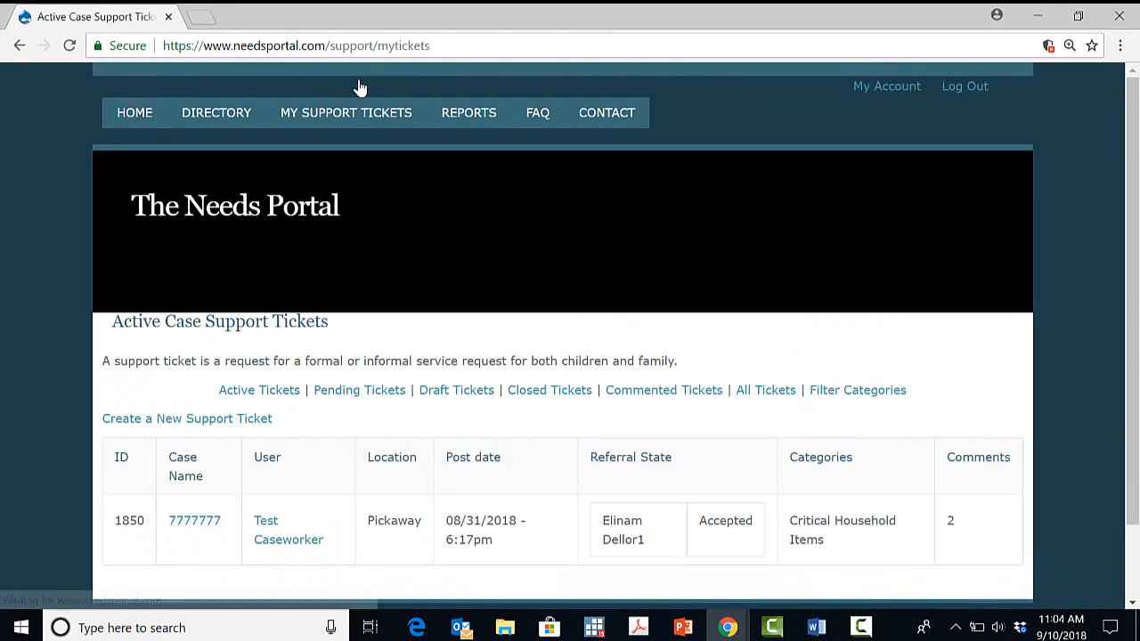
pyautogui.scroll(-1, 62, 234)
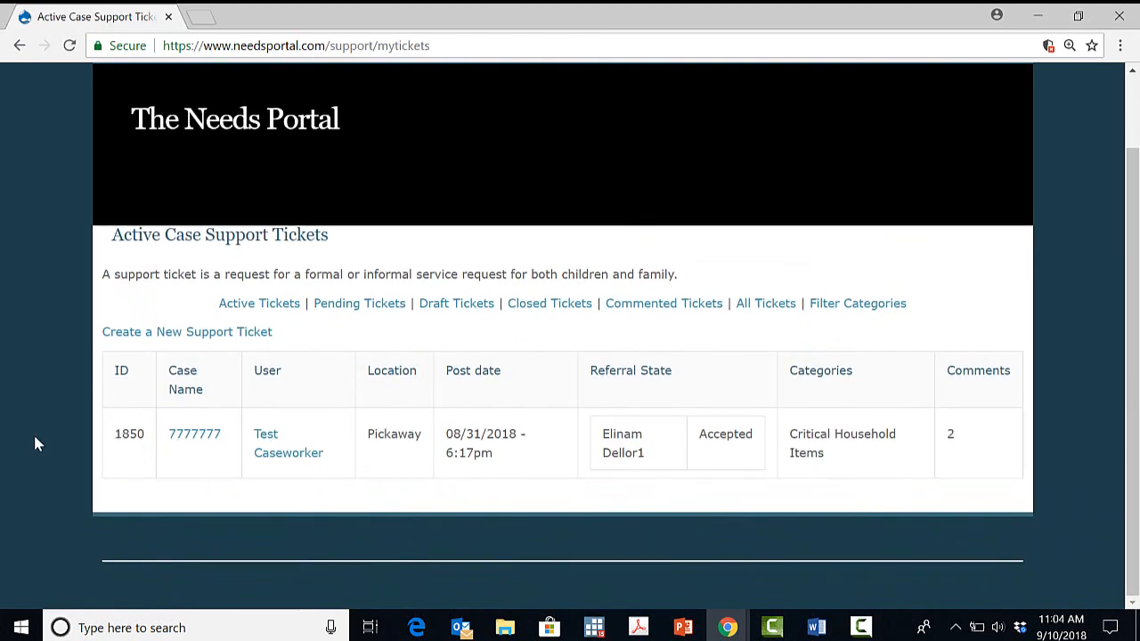
pyautogui.scroll(1, 35, 443)
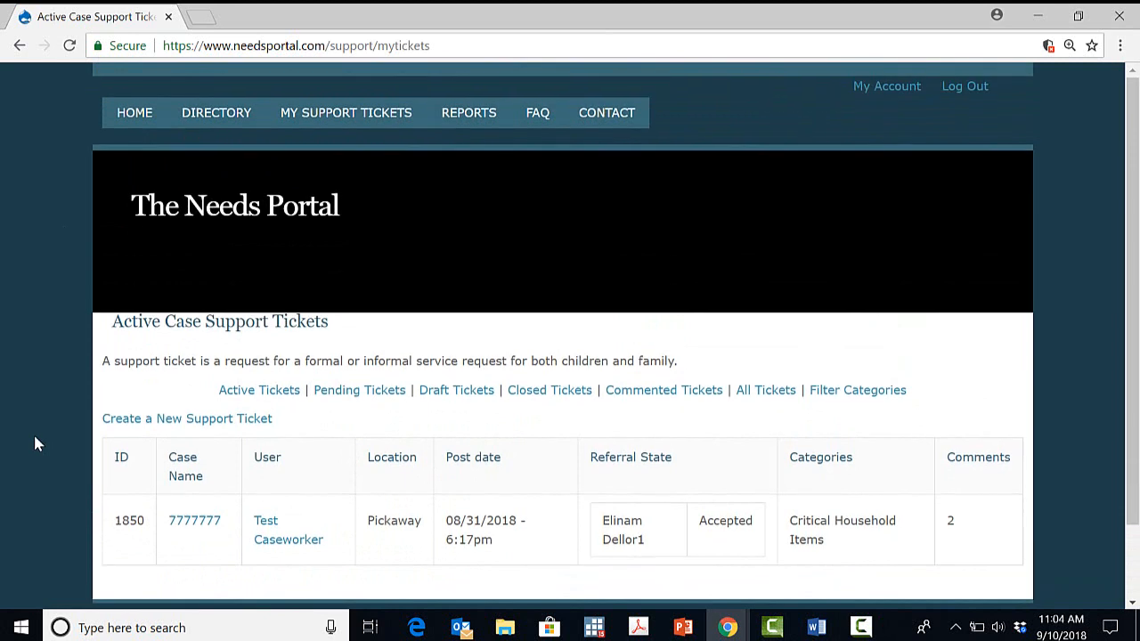
pyautogui.scroll(-1, 53, 457)
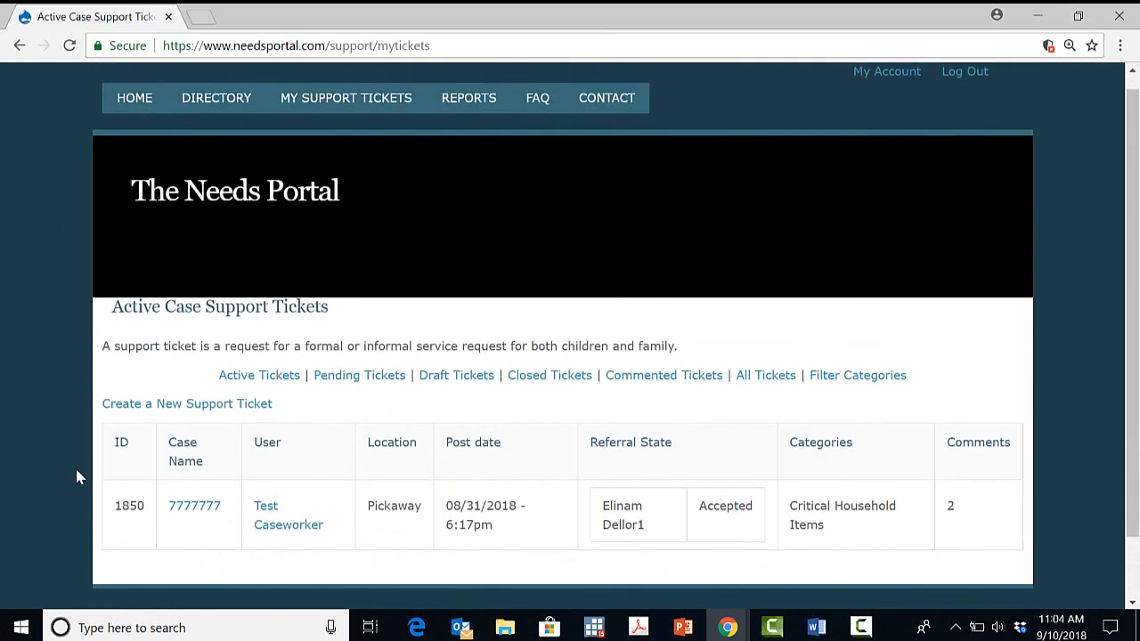
pyautogui.click(201, 513)
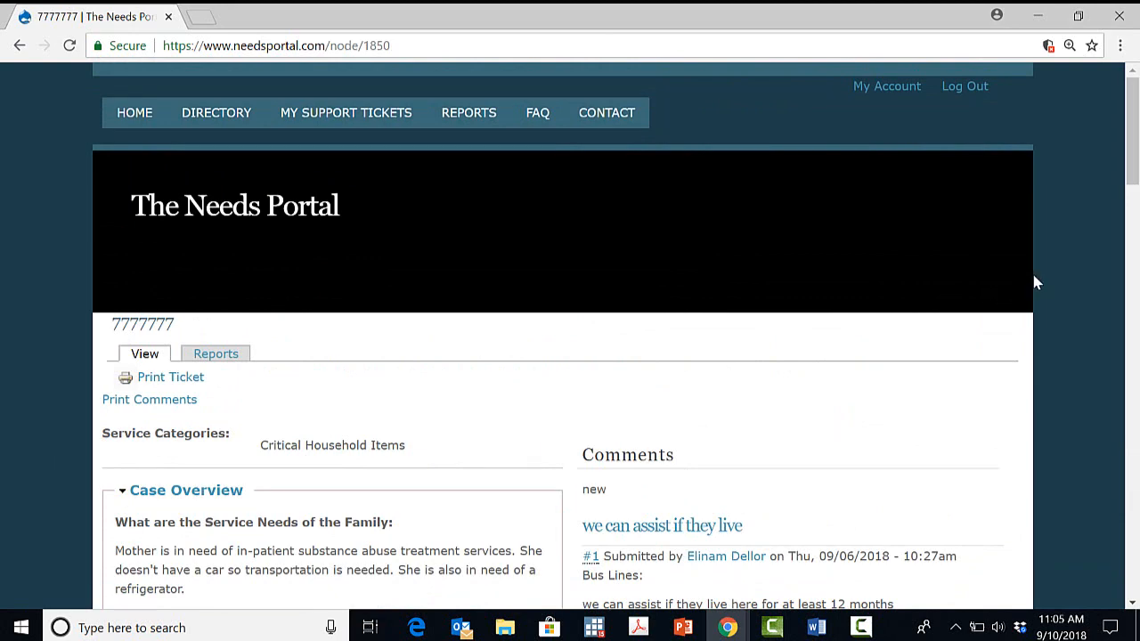
# Review the ticket's overview and referral details, and accept the waiting Parent Mentor share request.
pyautogui.scroll(-3, 1035, 282)
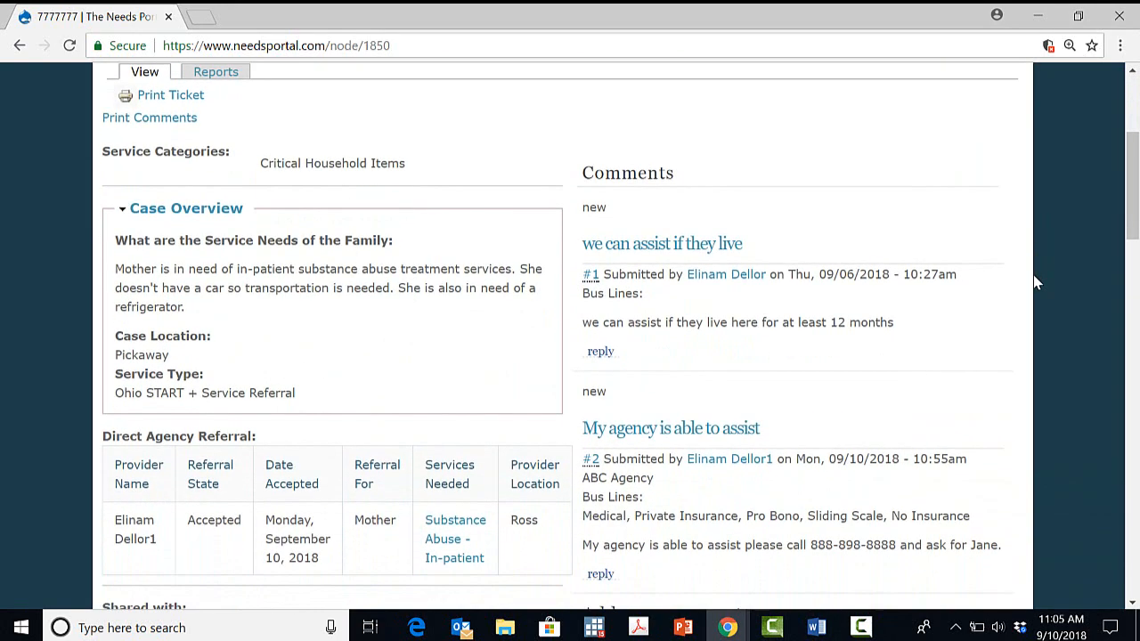
pyautogui.scroll(1, 1035, 283)
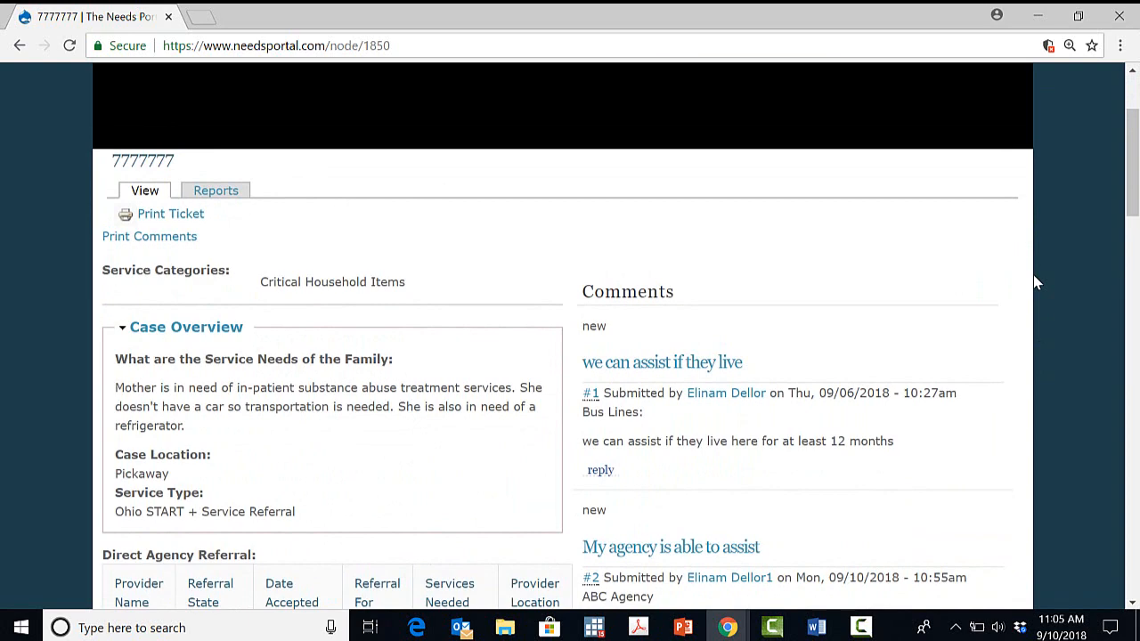
pyautogui.scroll(1, 1035, 282)
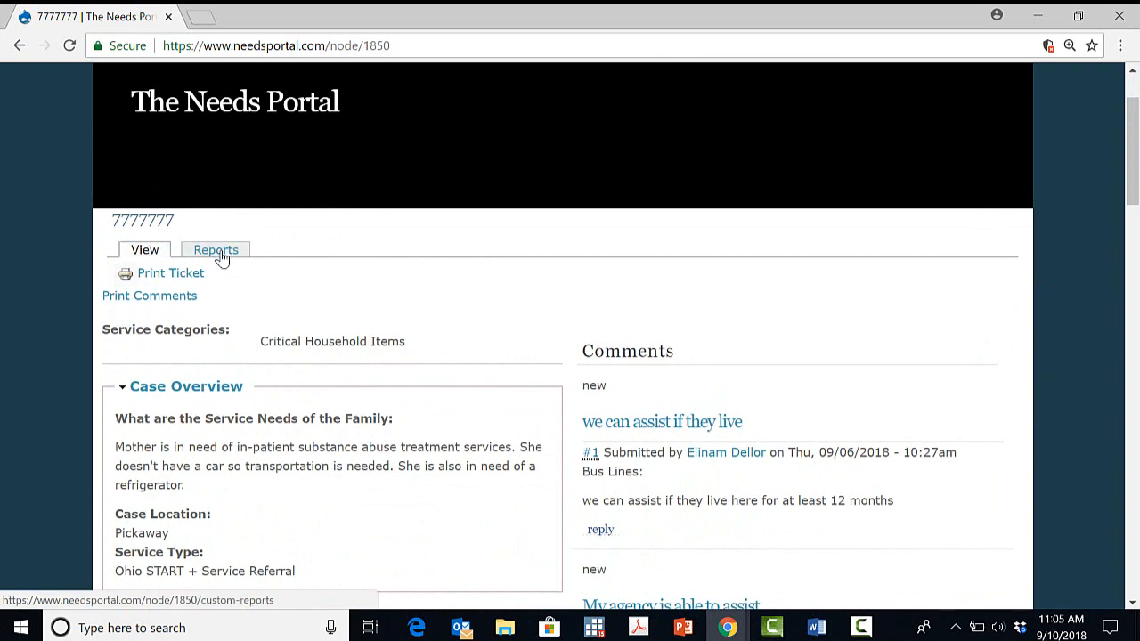
pyautogui.scroll(-3, 64, 366)
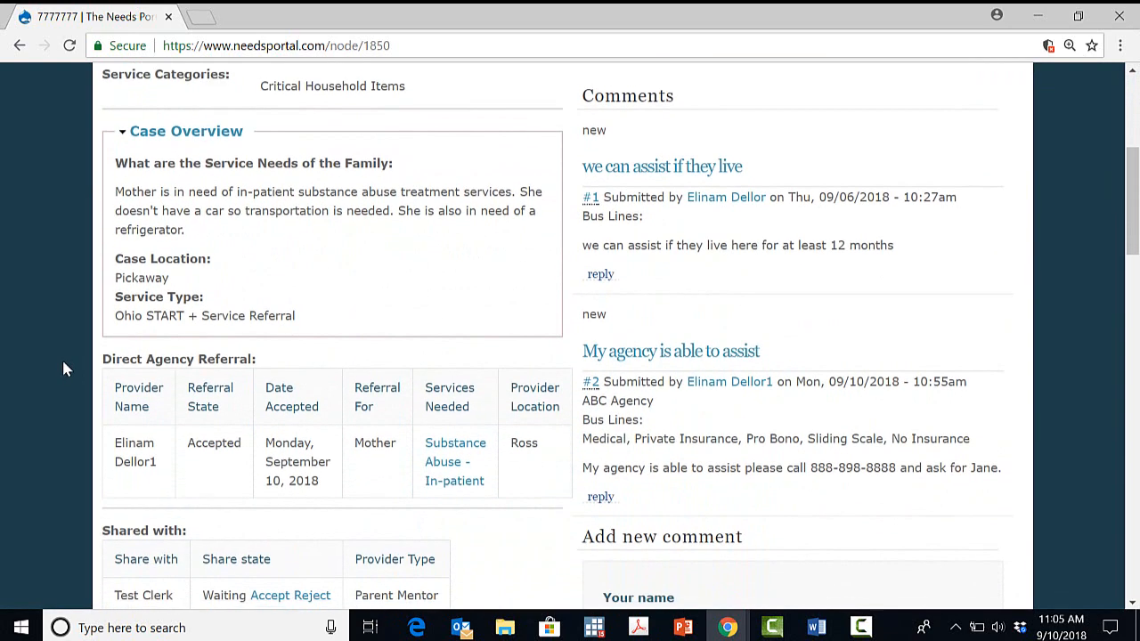
pyautogui.scroll(-2, 64, 369)
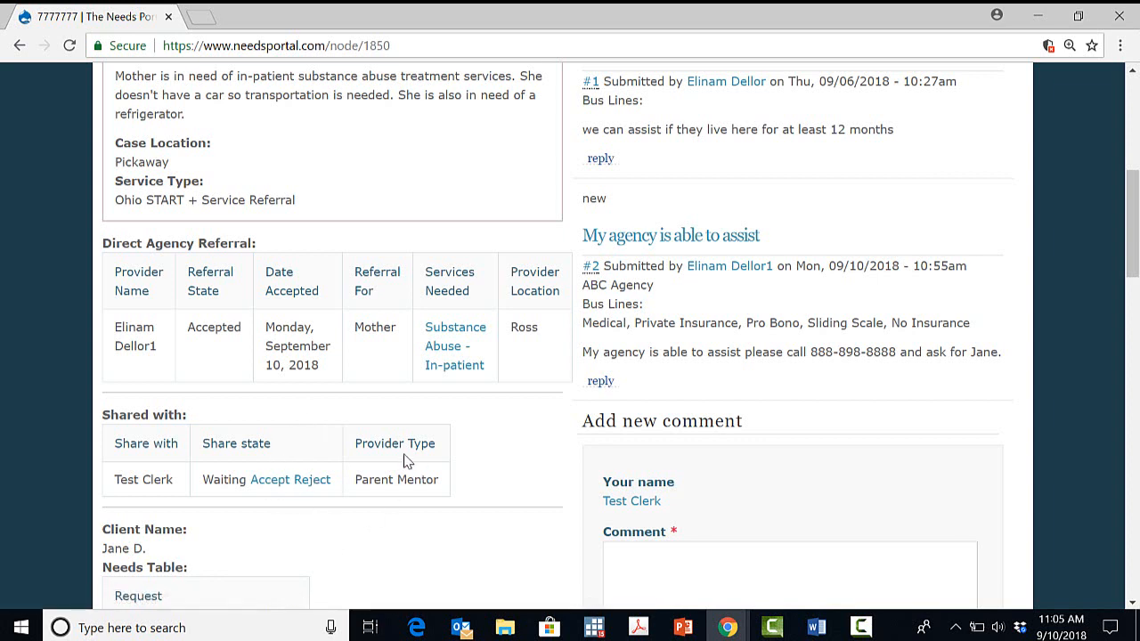
pyautogui.click(272, 481)
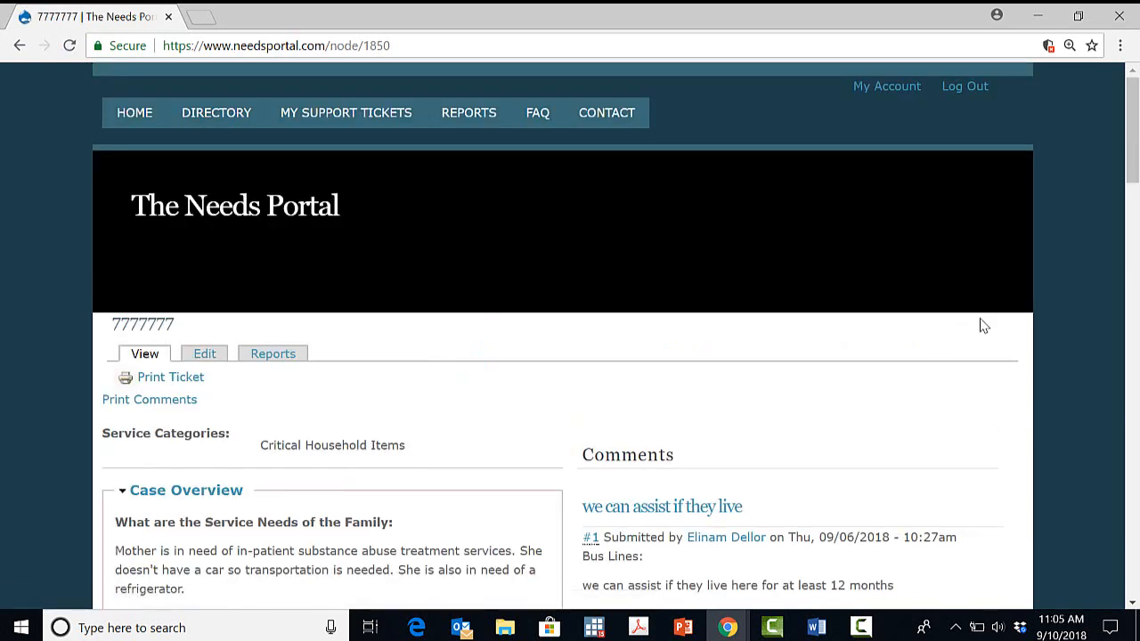
# Examine the accepted ticket's case overview, agency referral, comments and edit form.
pyautogui.scroll(-1, 1018, 325)
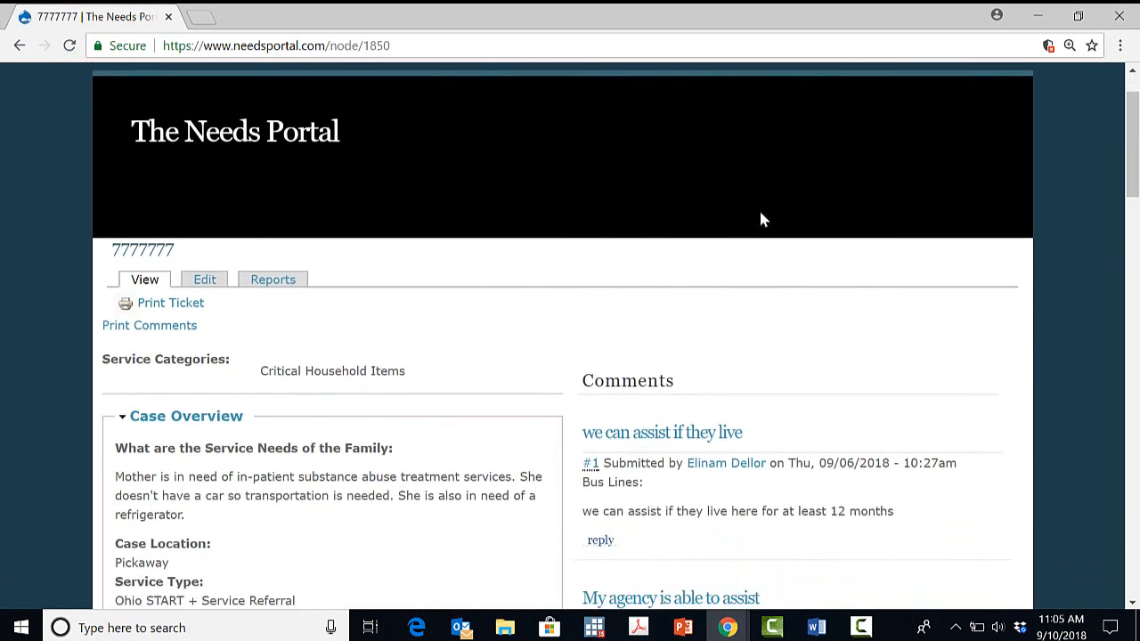
pyautogui.moveTo(146, 295); pyautogui.dragTo(147, 277)
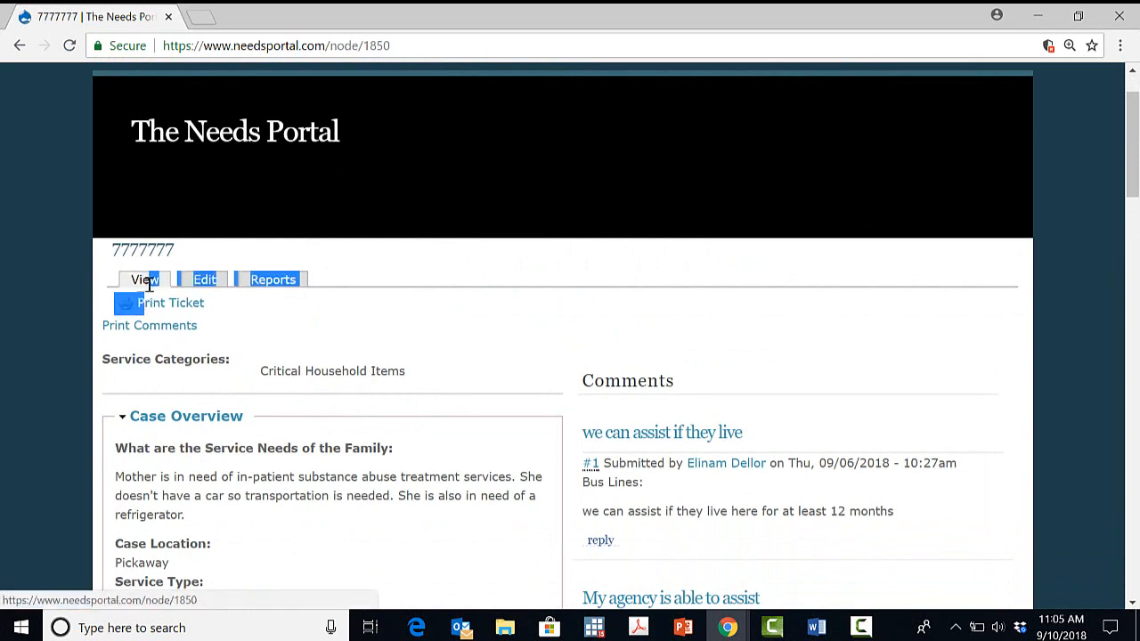
pyautogui.click(475, 319)
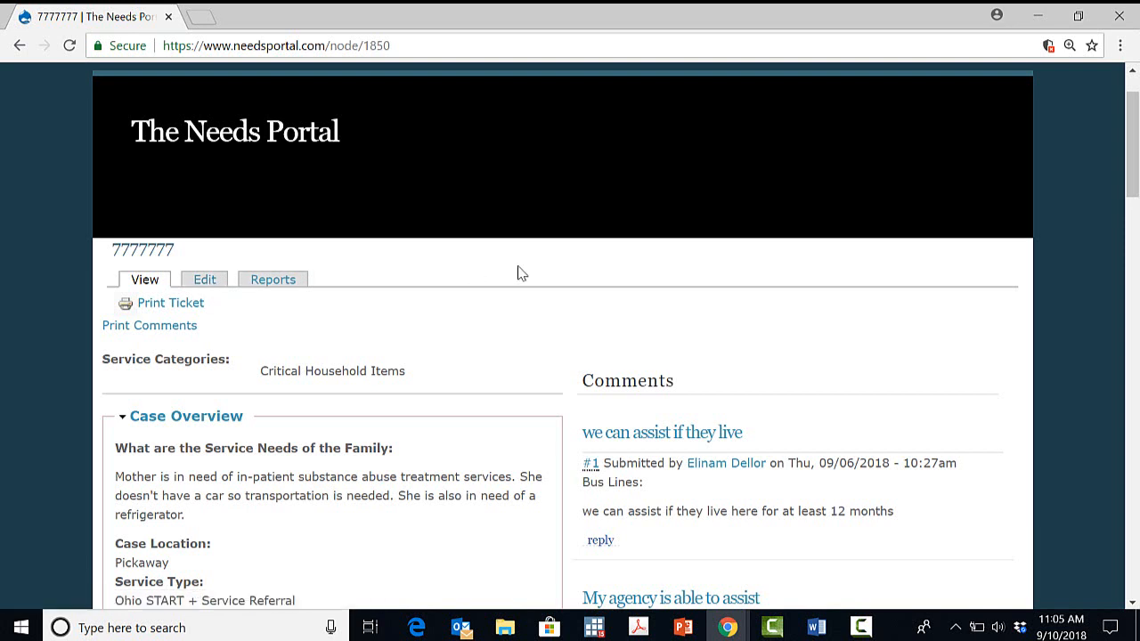
pyautogui.scroll(-1, 521, 273)
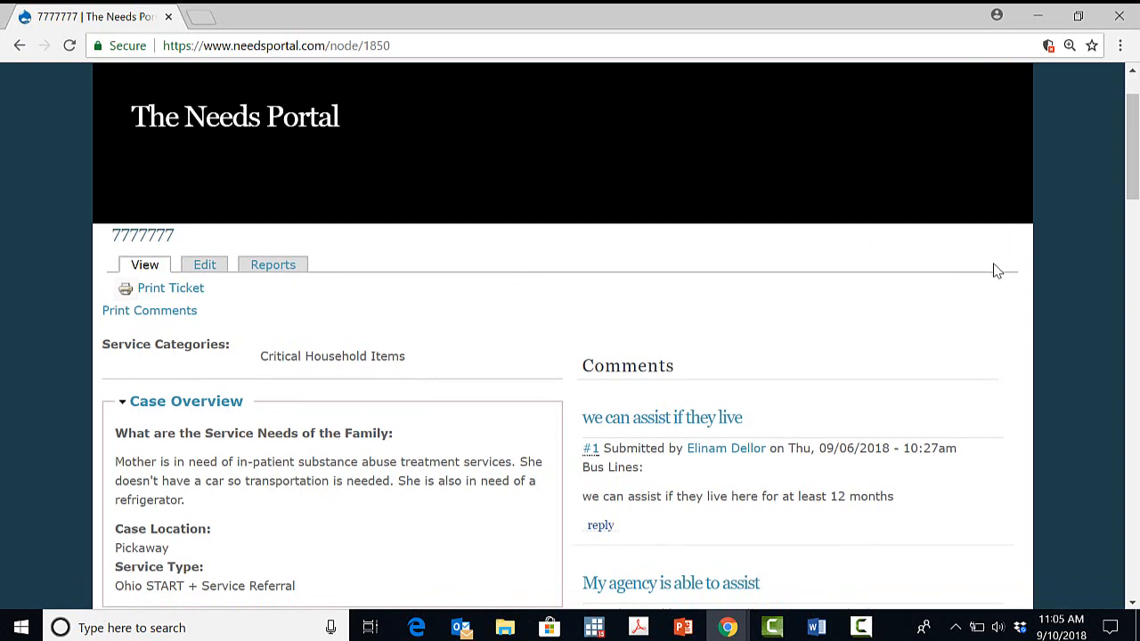
pyautogui.scroll(-3, 997, 270)
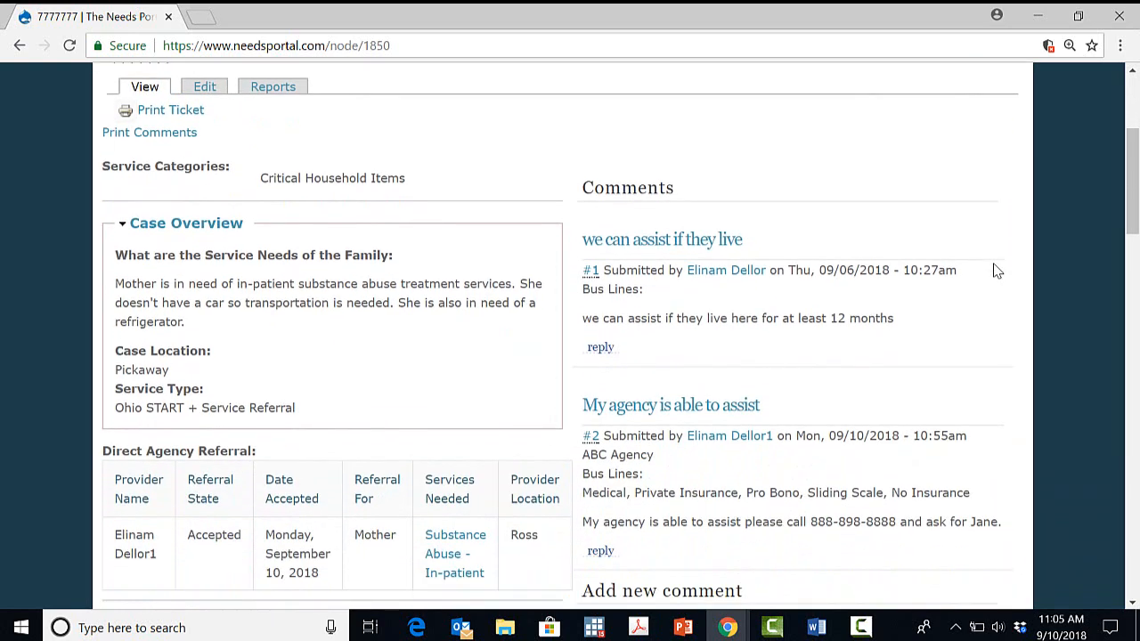
pyautogui.scroll(3, 997, 271)
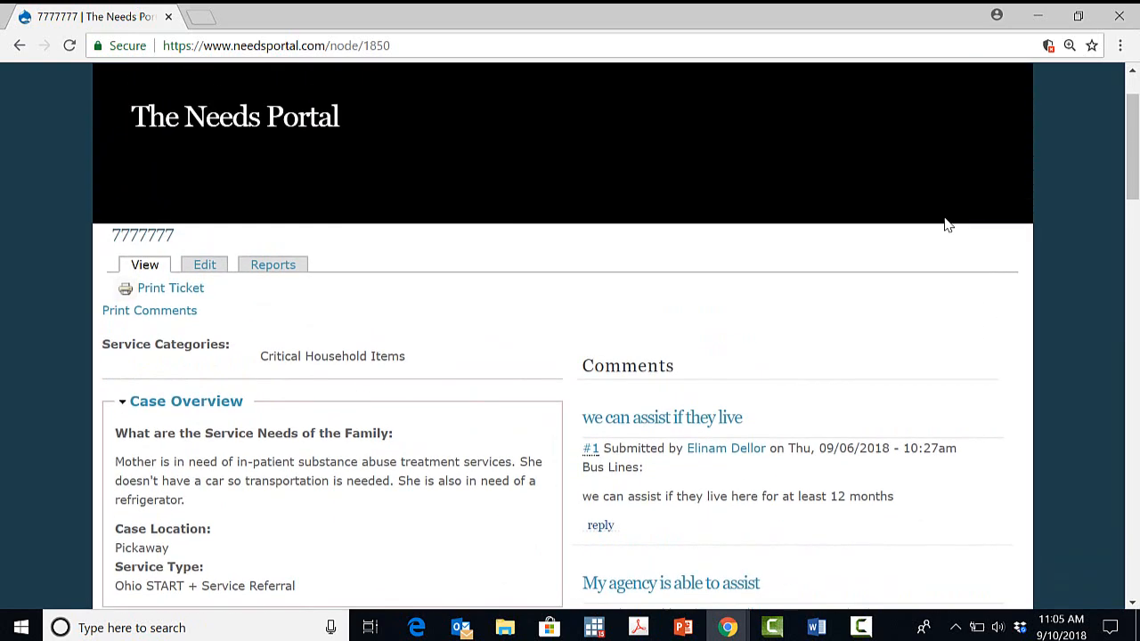
pyautogui.click(205, 266)
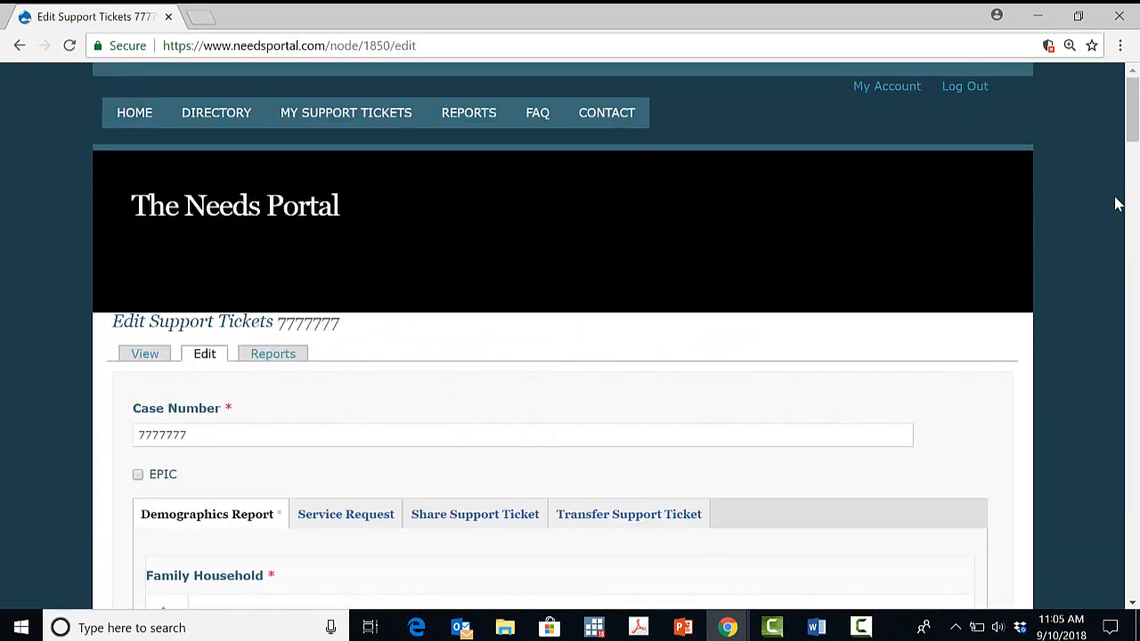
pyautogui.scroll(-2, 1099, 219)
pyautogui.scroll(-1, 1099, 219)
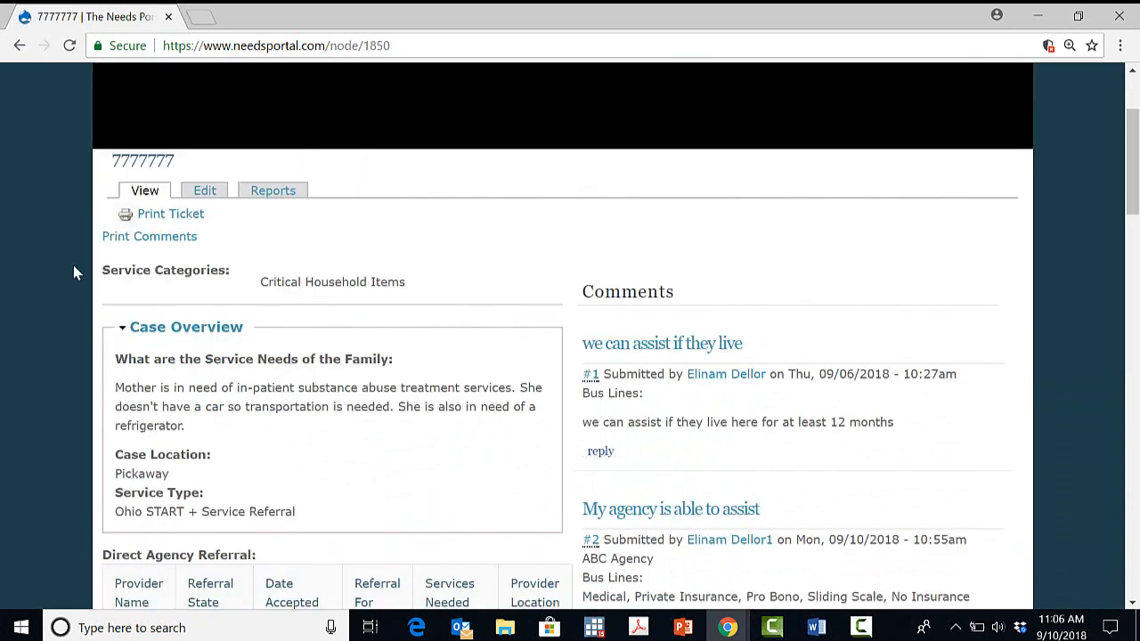
# Edit the ticket's Share Support Ticket details so the pertinent case information reads "There is a guard dog.".
pyautogui.click(212, 198)
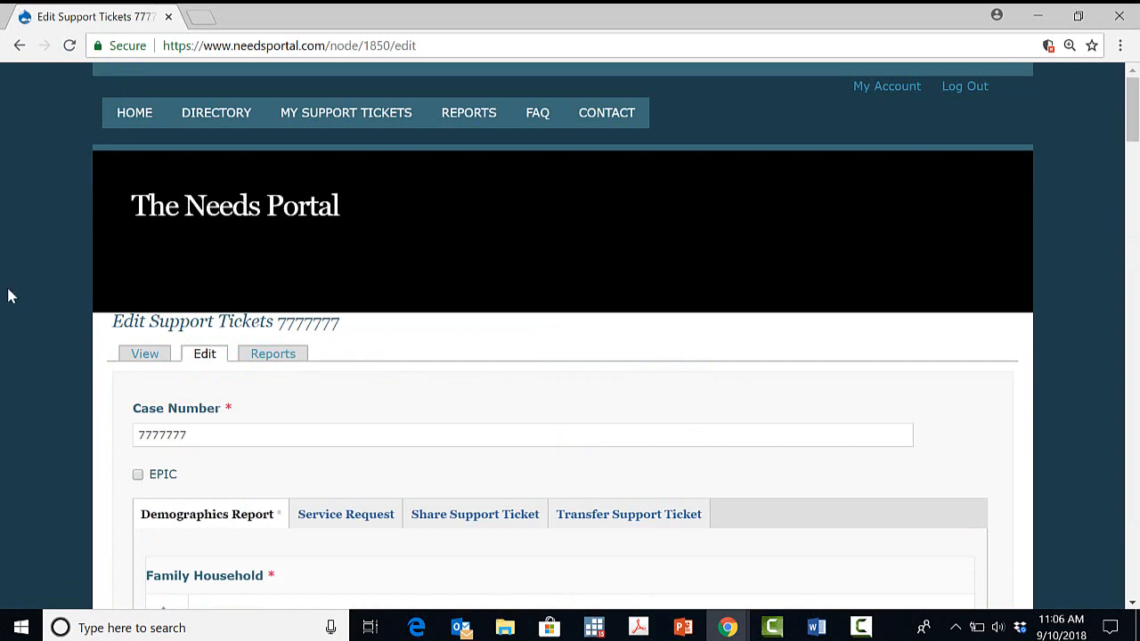
pyautogui.scroll(-4, 33, 294)
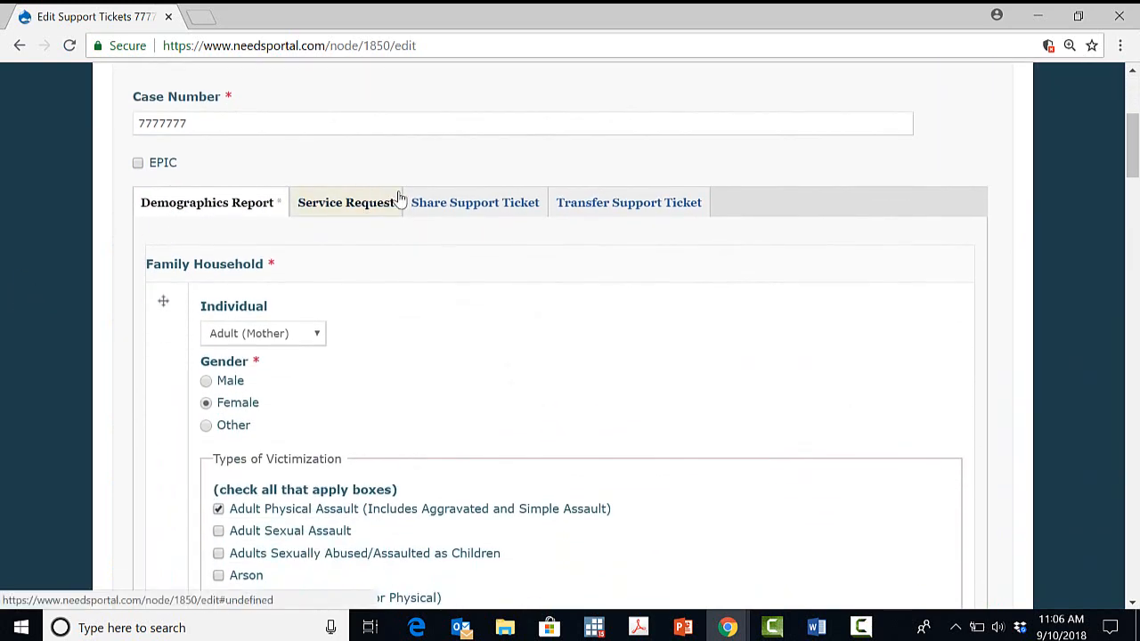
pyautogui.click(456, 205)
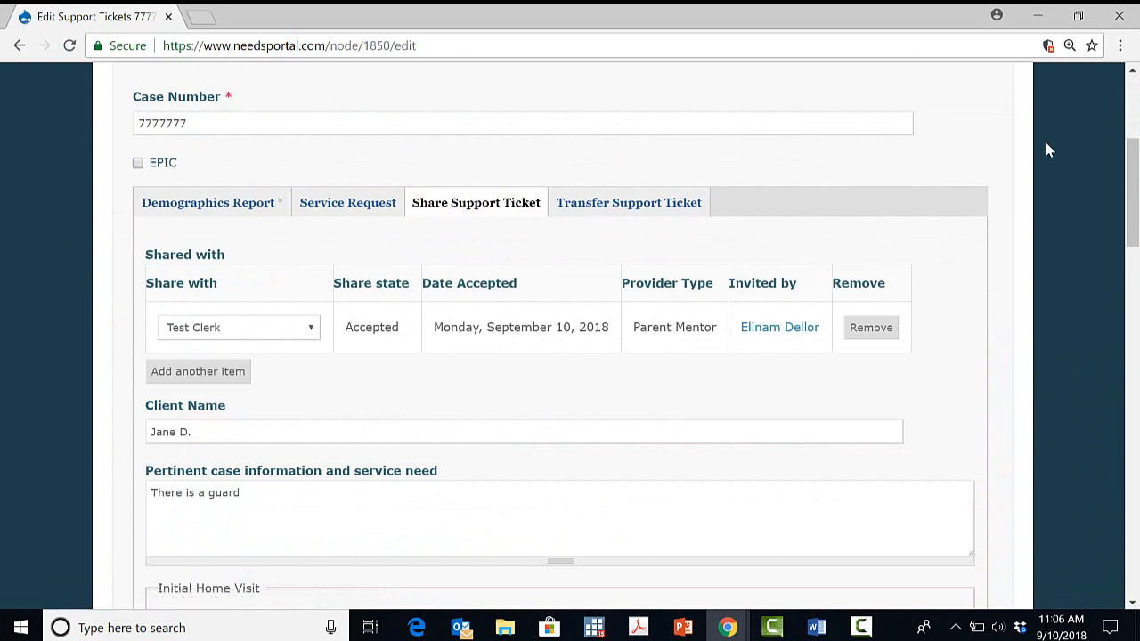
pyautogui.scroll(-1, 1054, 184)
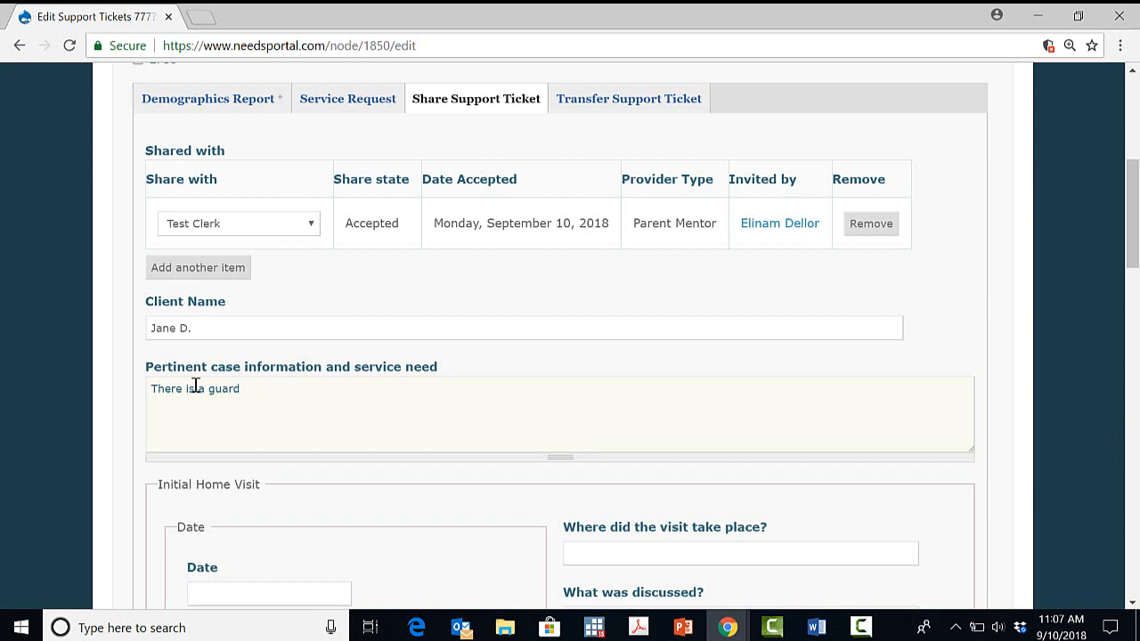
pyautogui.write('dog.')
# Set the Initial Home Visit date to 09/10/2018.
pyautogui.scroll(-4, 971, 264)
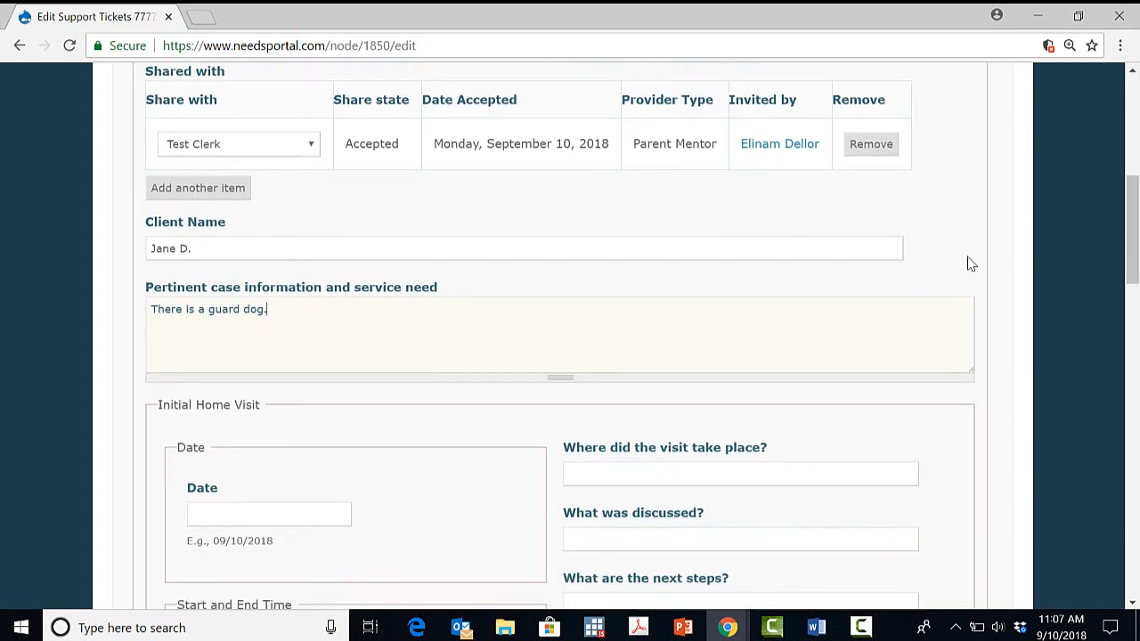
pyautogui.scroll(-1, 971, 264)
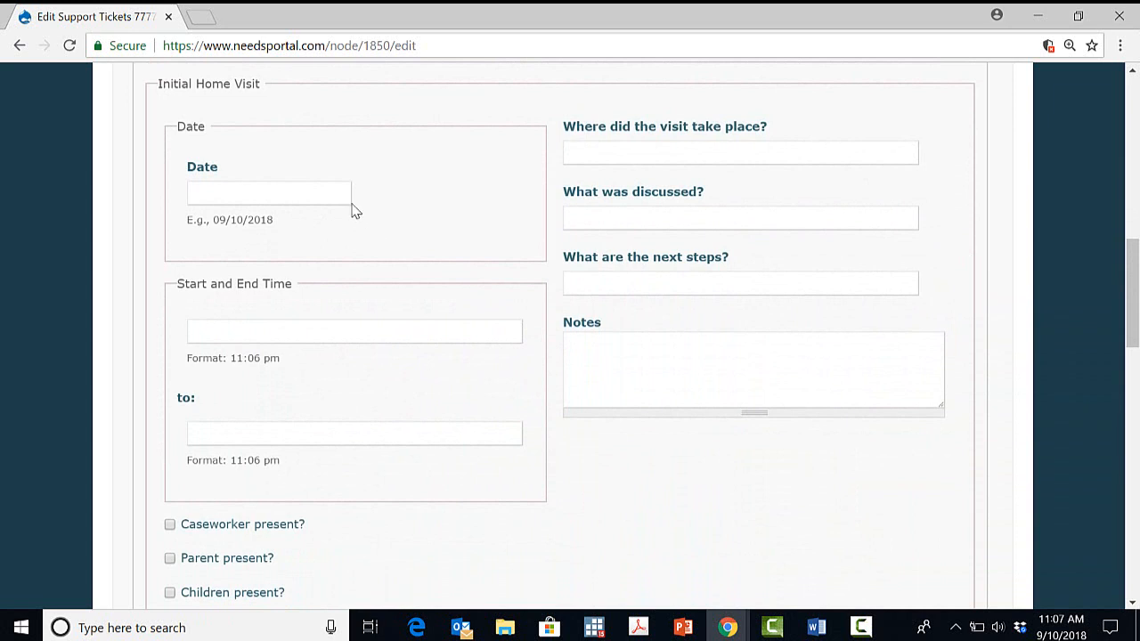
pyautogui.click(277, 192)
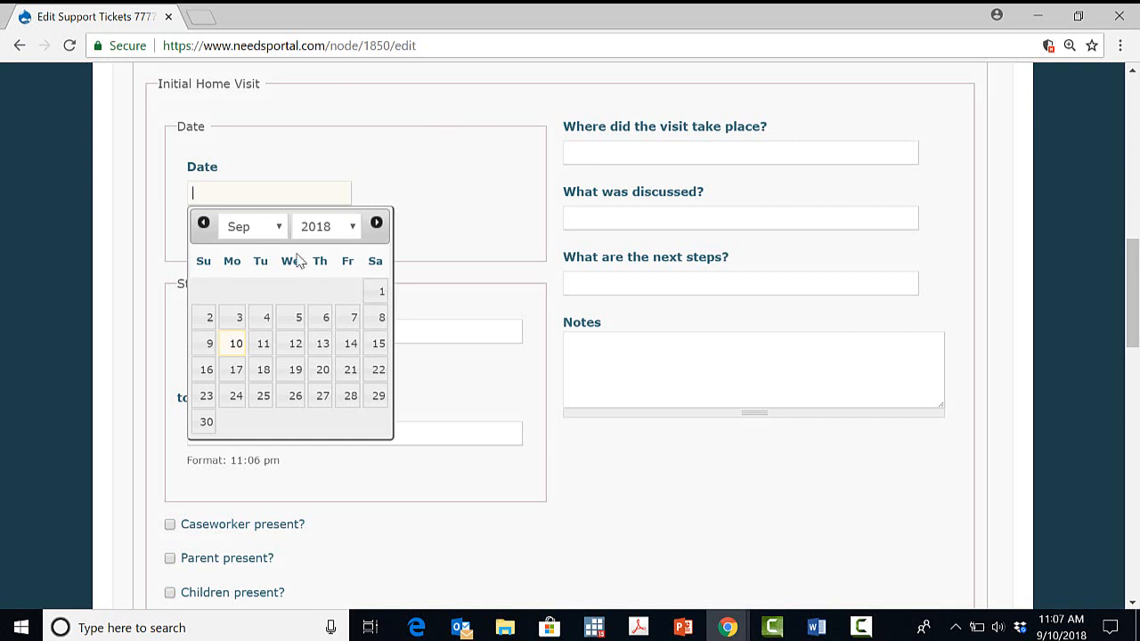
pyautogui.click(235, 348)
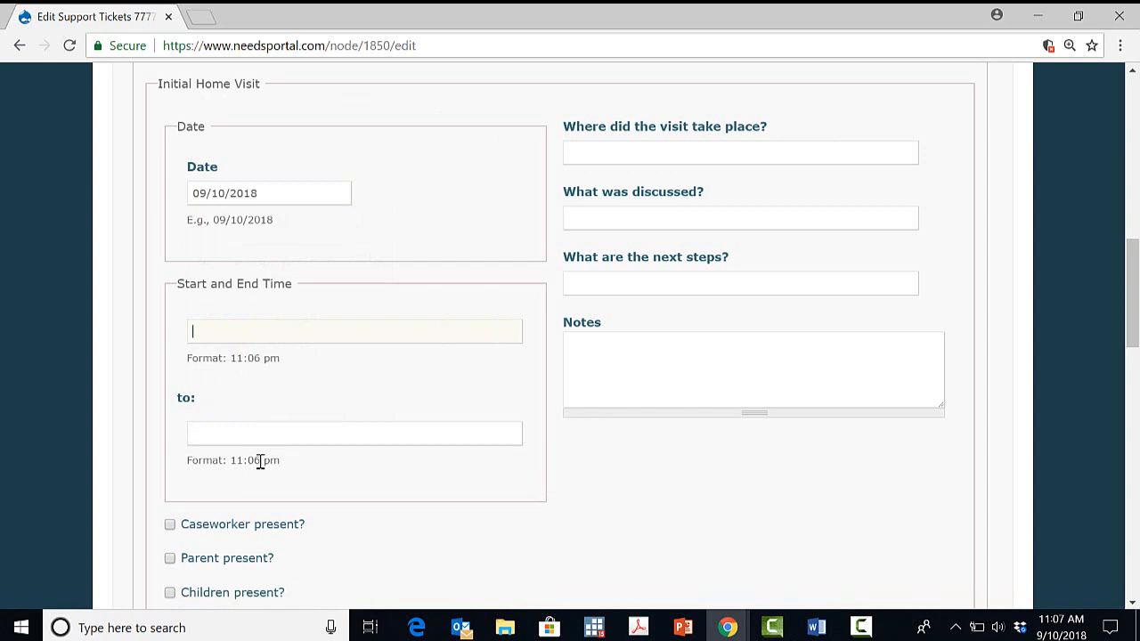
# Enter 09:00 am as the initial home visit's start time and 10:00 am as its end time.
pyautogui.write('09')
pyautogui.write(':')
pyautogui.write('00')
pyautogui.write(' am')
pyautogui.write('10')
pyautogui.write(':00')
pyautogui.write(' am')
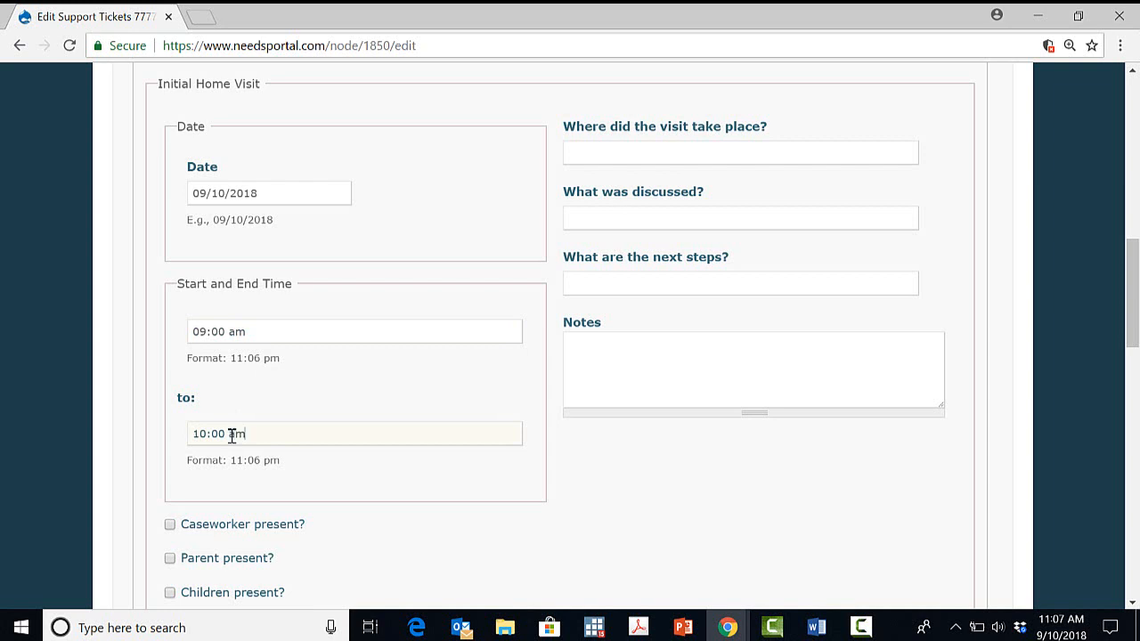
# Mark caseworker, parent and children as present at the initial home visit, and answer No to Parent late and Parent no show.
pyautogui.scroll(-1, 412, 381)
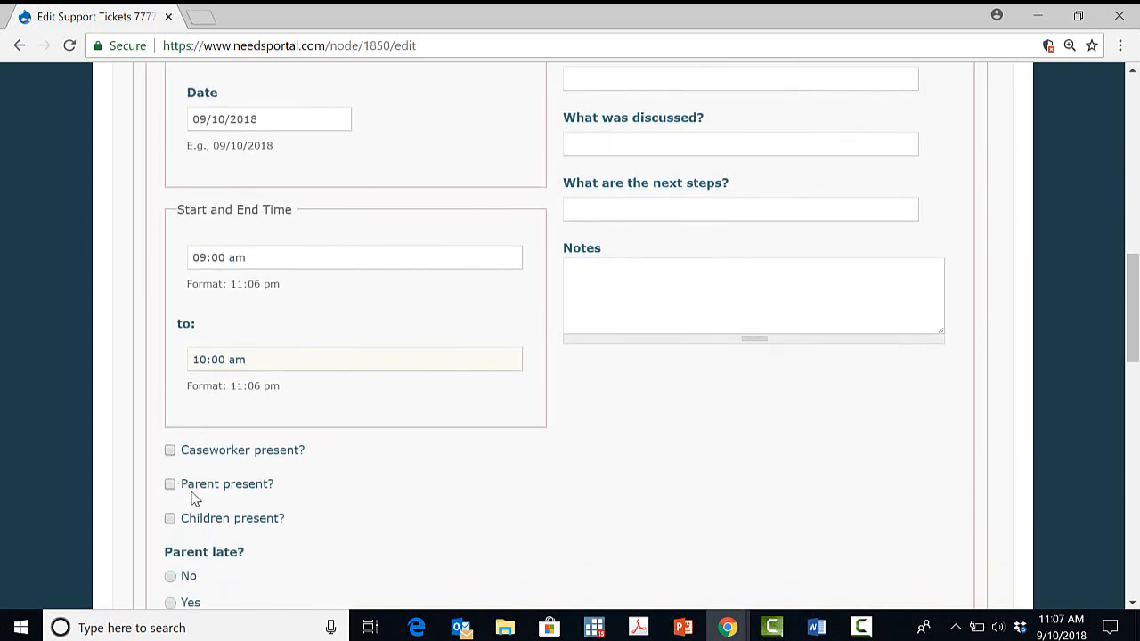
pyautogui.click(171, 453)
pyautogui.click(171, 485)
pyautogui.click(170, 519)
pyautogui.scroll(-2, 405, 459)
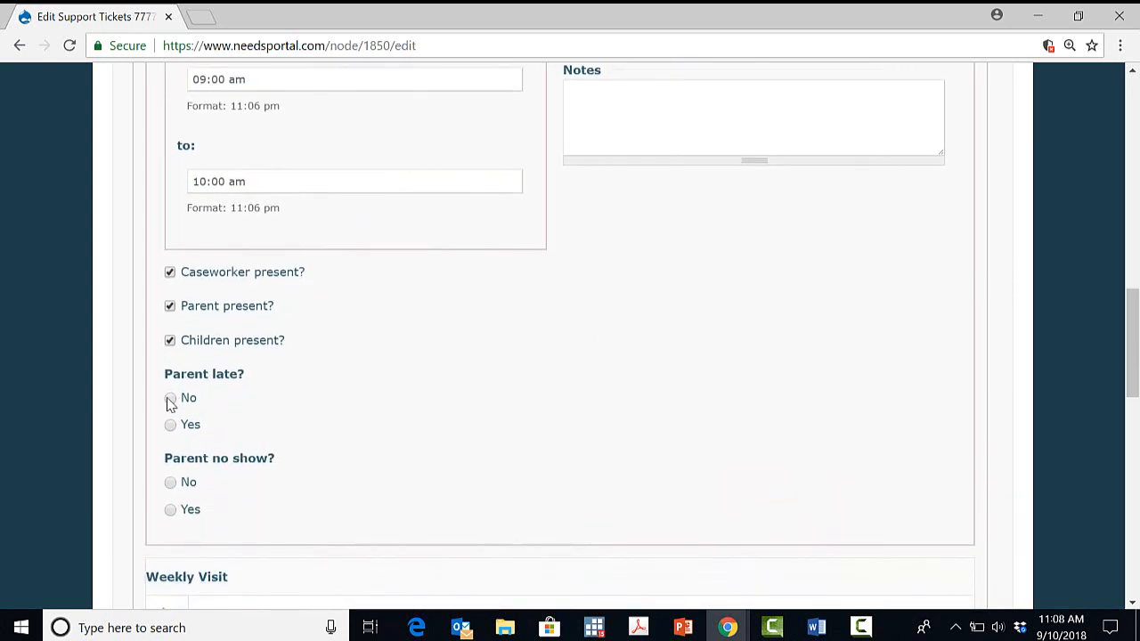
pyautogui.click(173, 401)
pyautogui.click(173, 484)
# Look over the initial home visit's location, discussion, next steps and notes fields, and the start of the Weekly Visit section.
pyautogui.scroll(3, 690, 399)
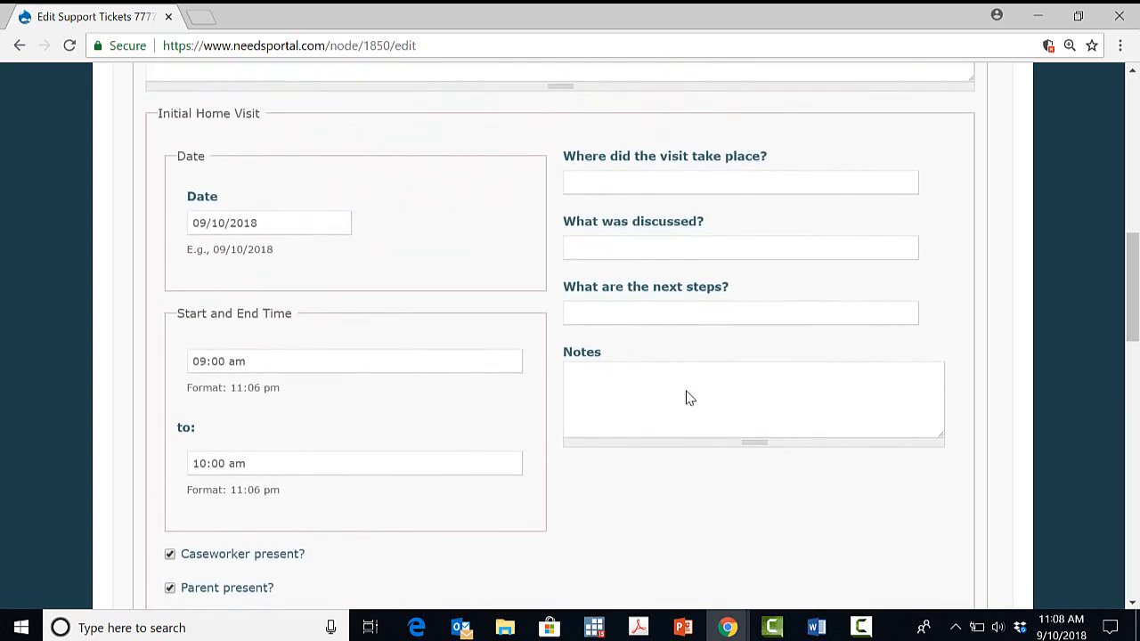
pyautogui.scroll(1, 686, 387)
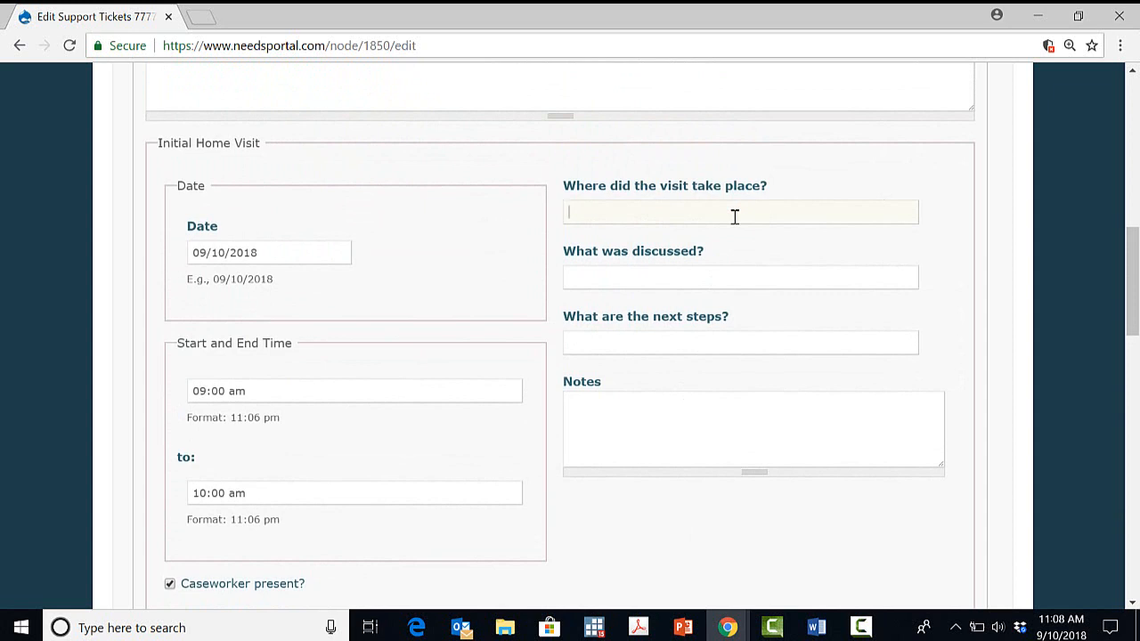
pyautogui.click(634, 337)
pyautogui.scroll(-5, 488, 287)
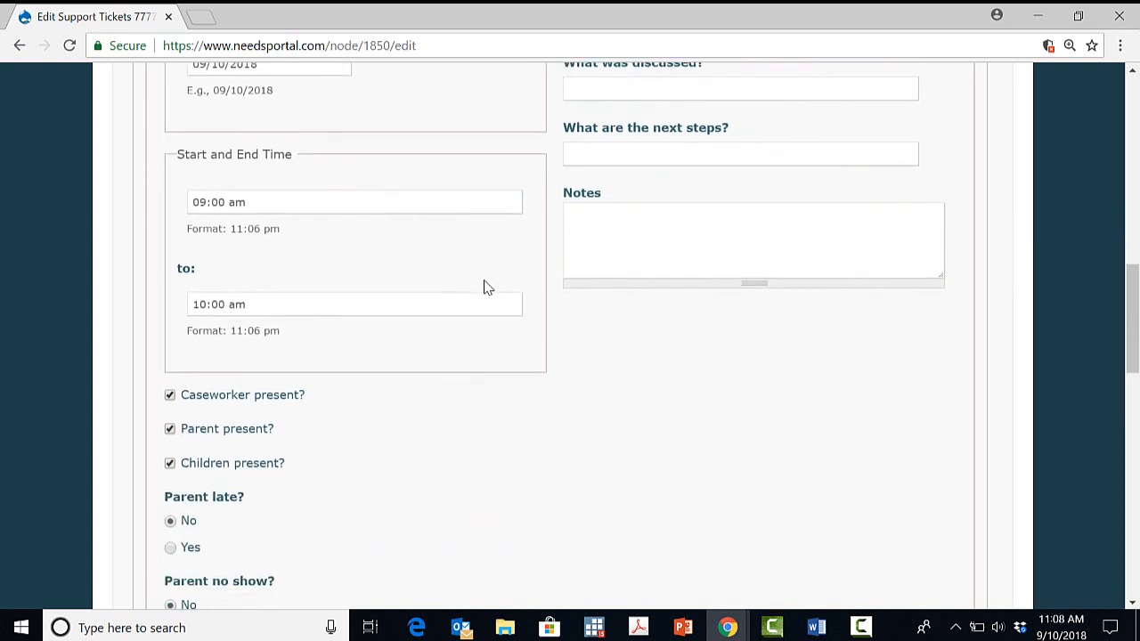
pyautogui.scroll(-1, 488, 287)
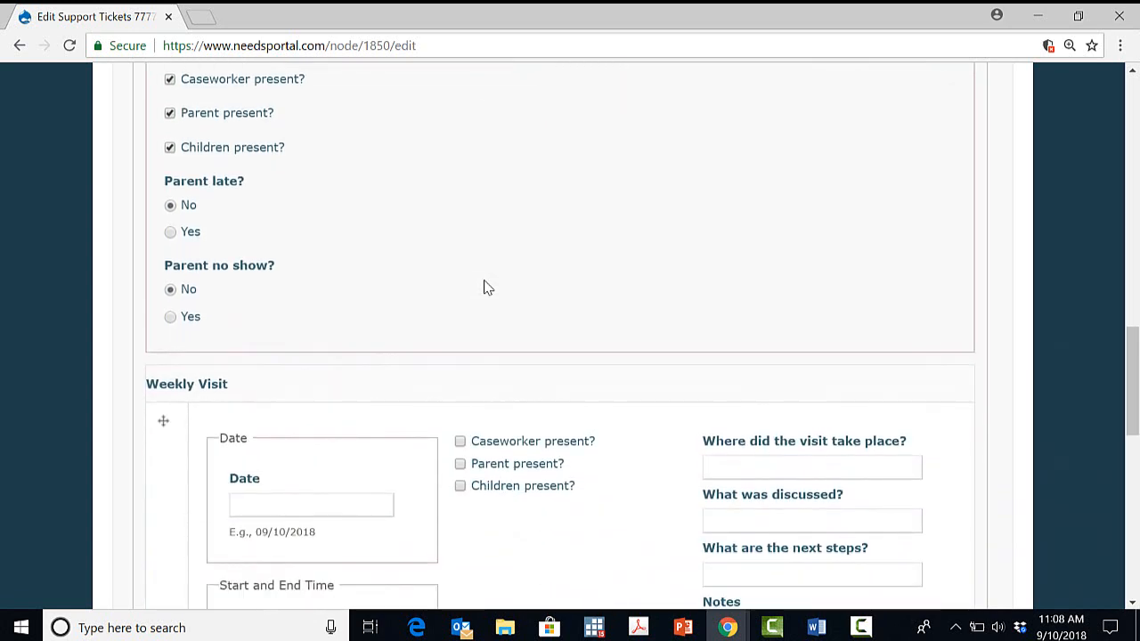
# Look over the Weekly Visit fields and the Reminder section, and review the initial home visit entries and the ticket's sharing details.
pyautogui.scroll(-1, 489, 287)
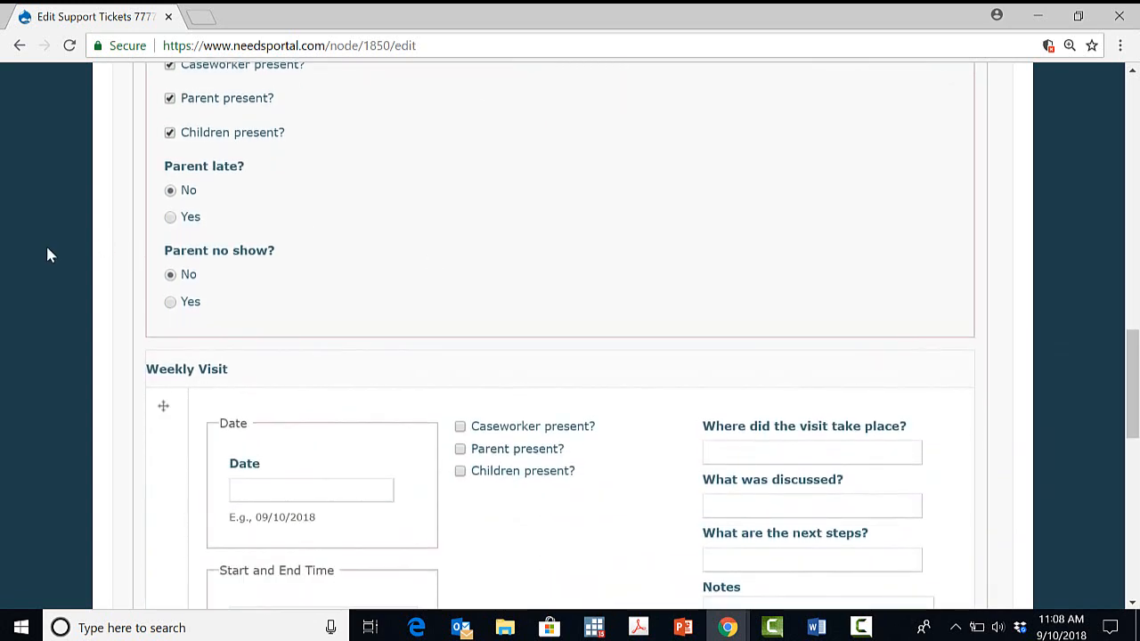
pyautogui.scroll(-4, 49, 255)
pyautogui.scroll(1, 49, 255)
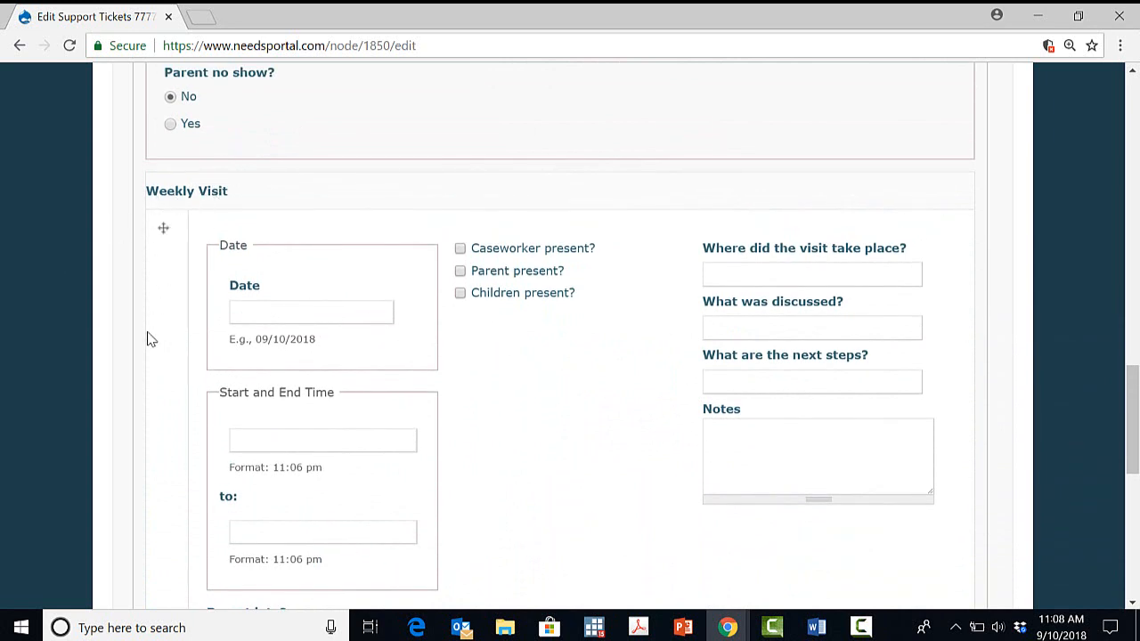
pyautogui.scroll(-5, 147, 338)
pyautogui.scroll(-2, 151, 340)
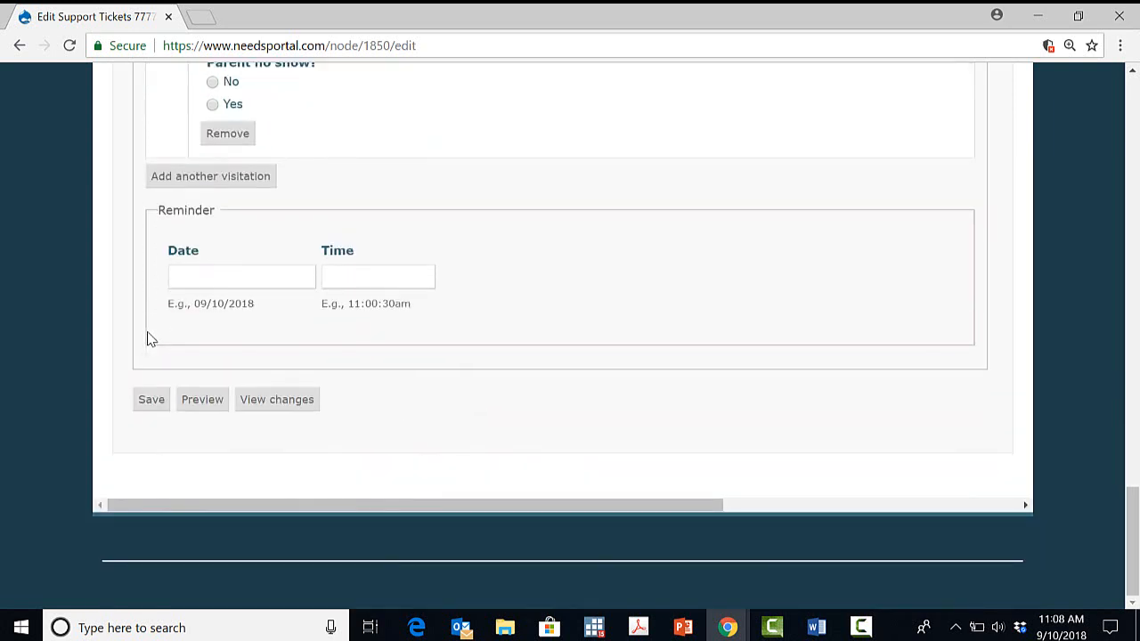
pyautogui.scroll(15, 148, 339)
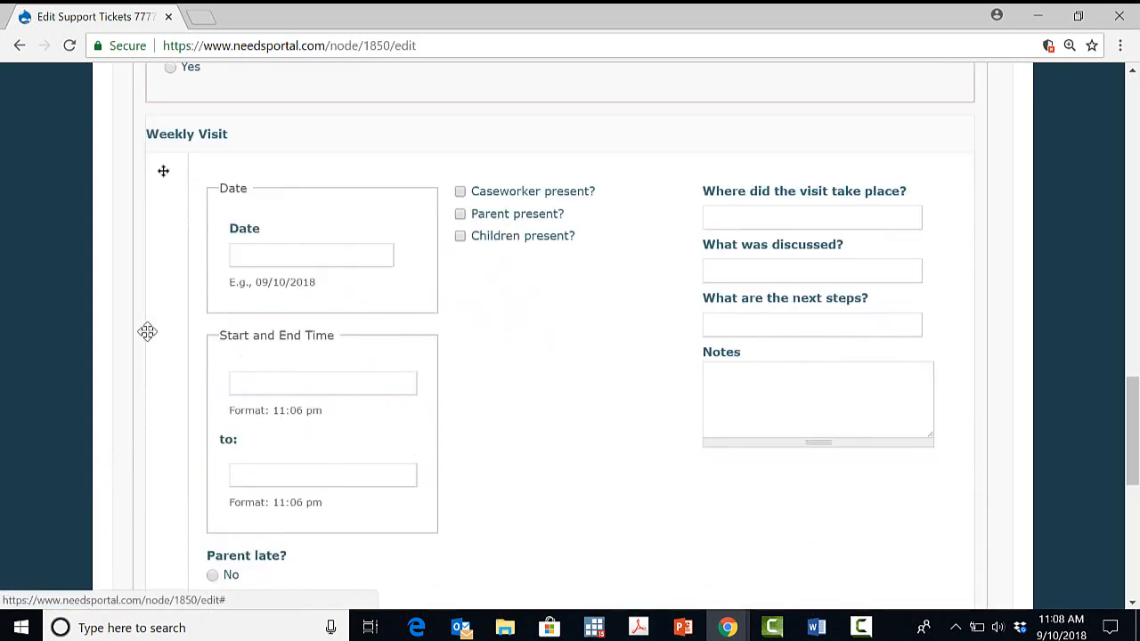
pyautogui.scroll(-5, 147, 331)
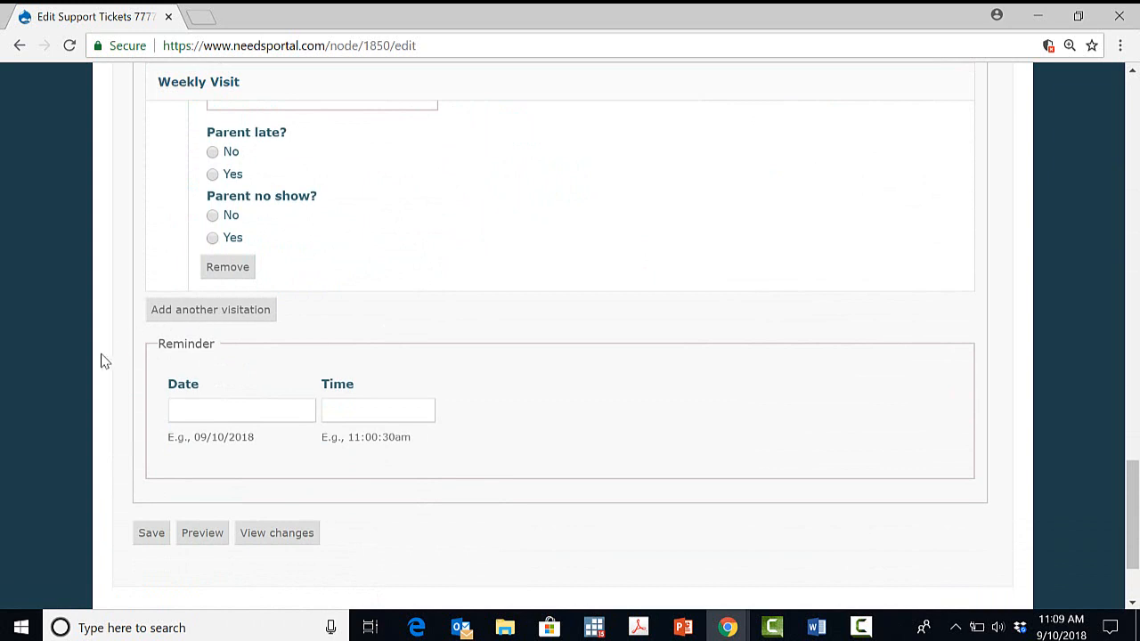
pyautogui.scroll(2, 102, 361)
pyautogui.scroll(2, 103, 360)
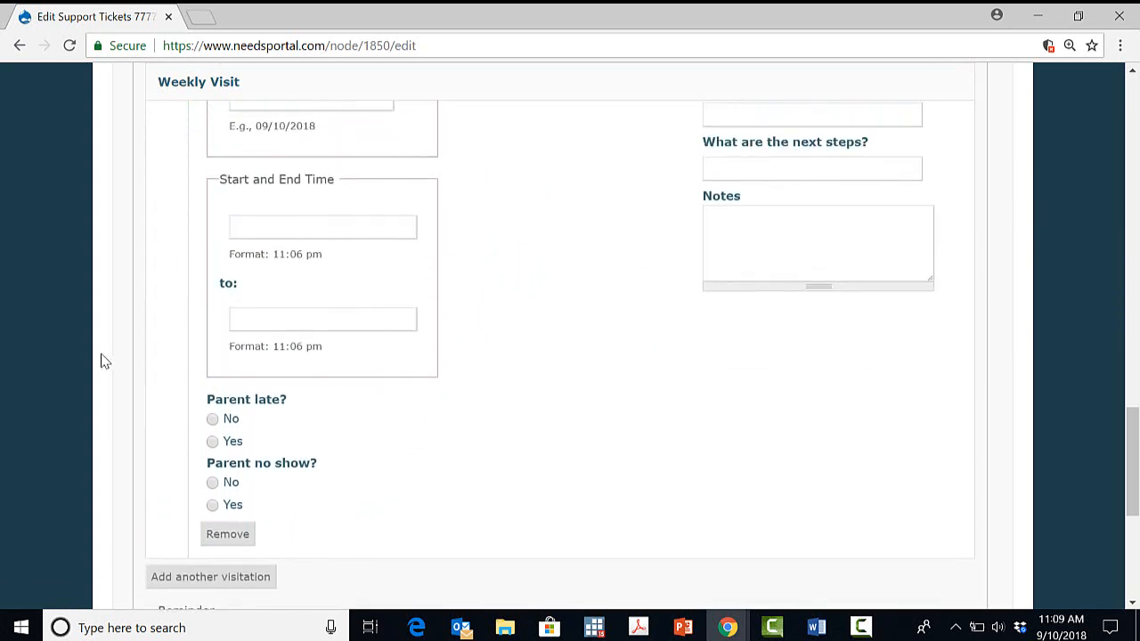
pyautogui.scroll(4, 103, 361)
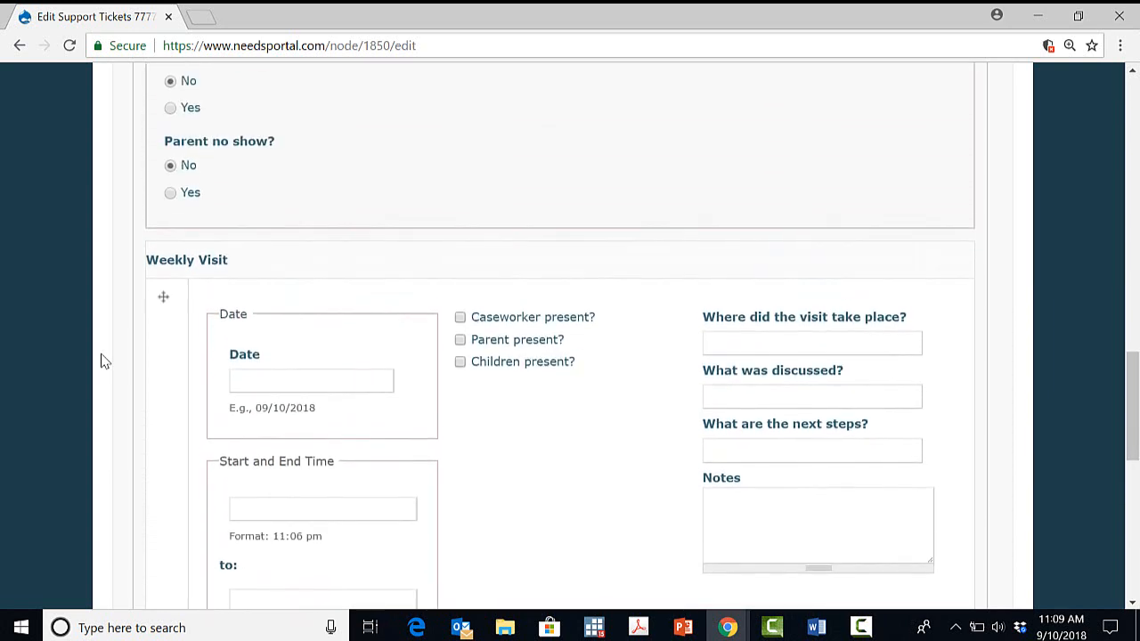
pyautogui.scroll(14, 102, 361)
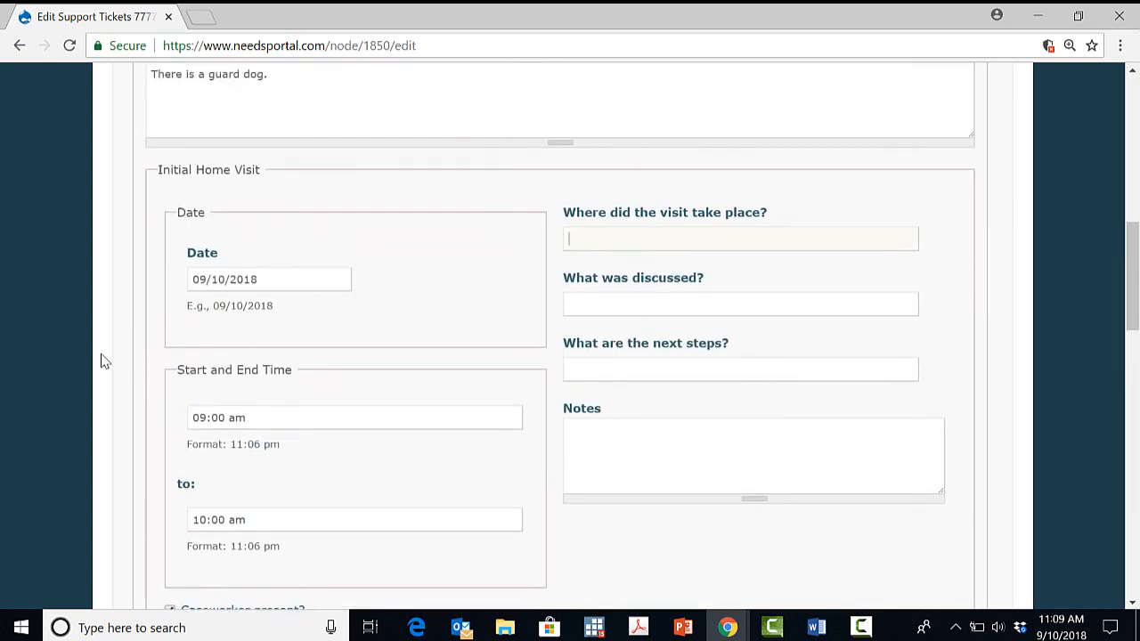
pyautogui.scroll(3, 103, 361)
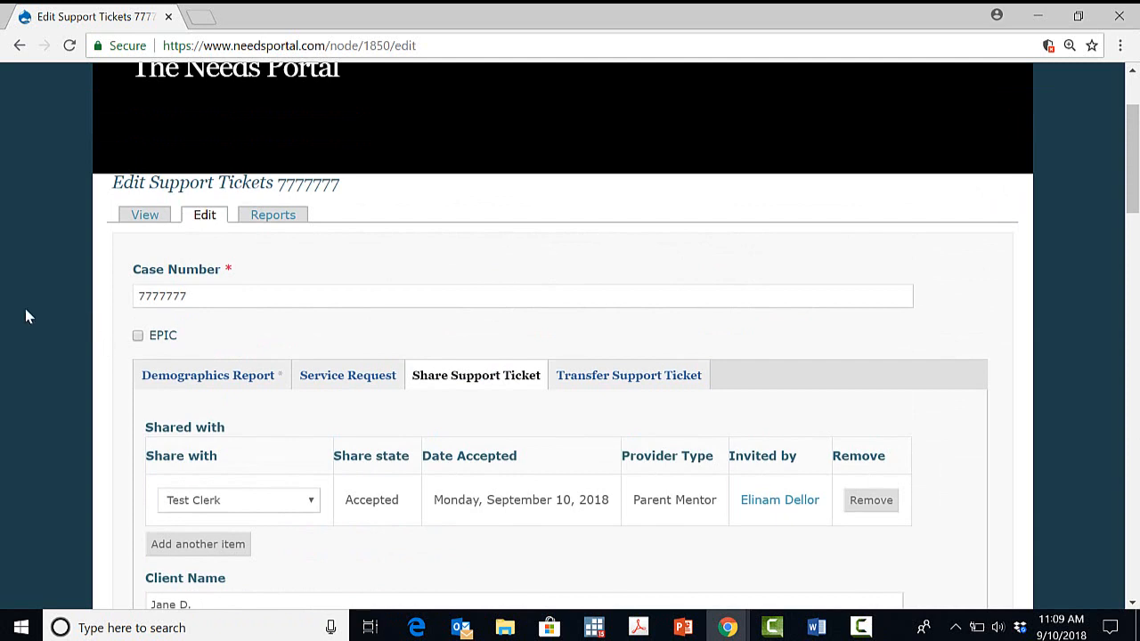
pyautogui.scroll(-1, 25, 317)
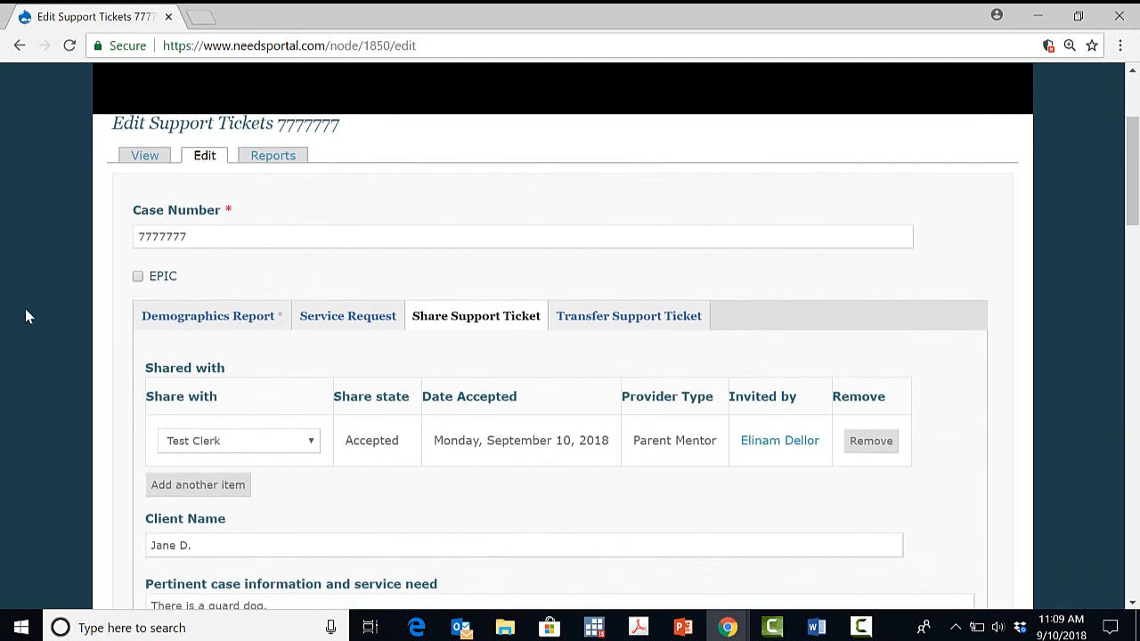
# Save the edited support ticket with the initial home visit details, leaving the Weekly Visit and Reminder fields blank.
pyautogui.scroll(-20, 25, 317)
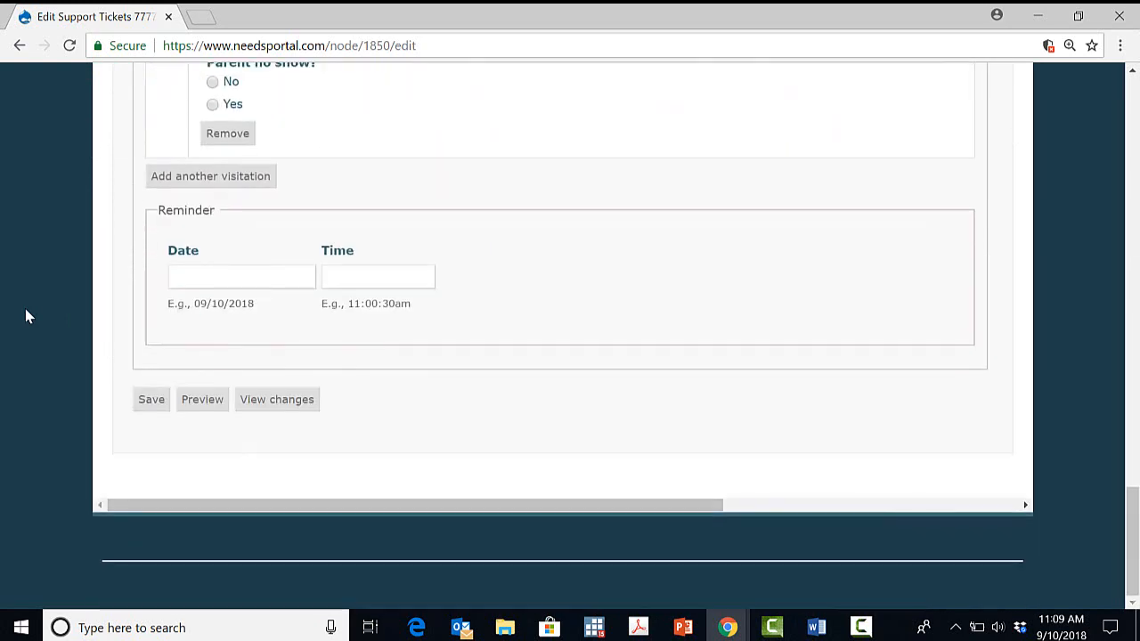
pyautogui.scroll(3, 25, 317)
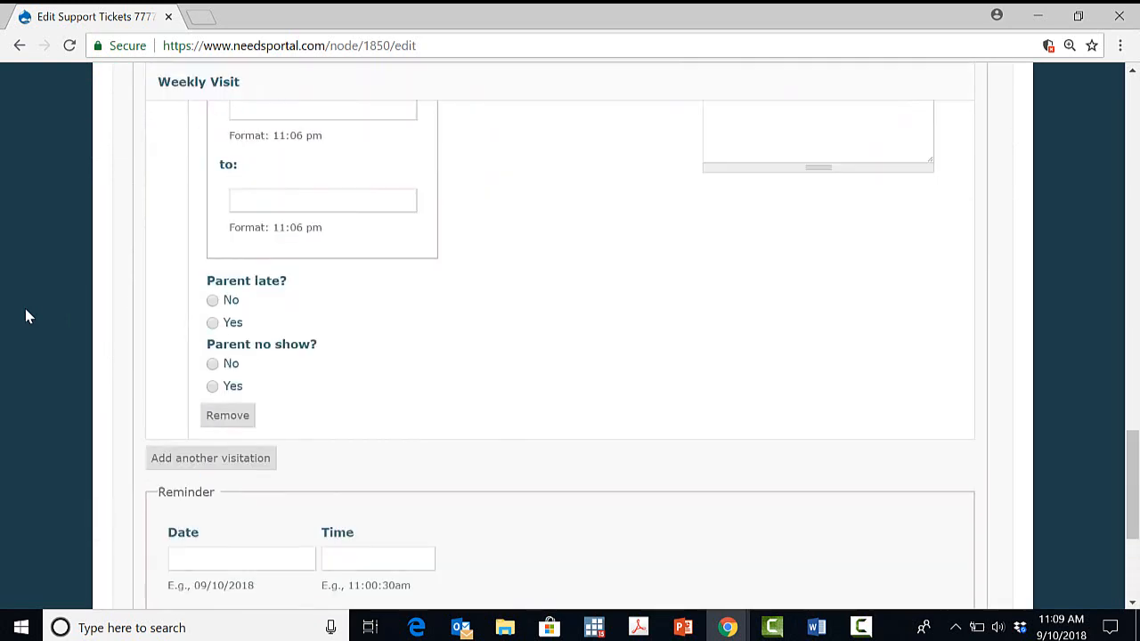
pyautogui.scroll(-3, 25, 312)
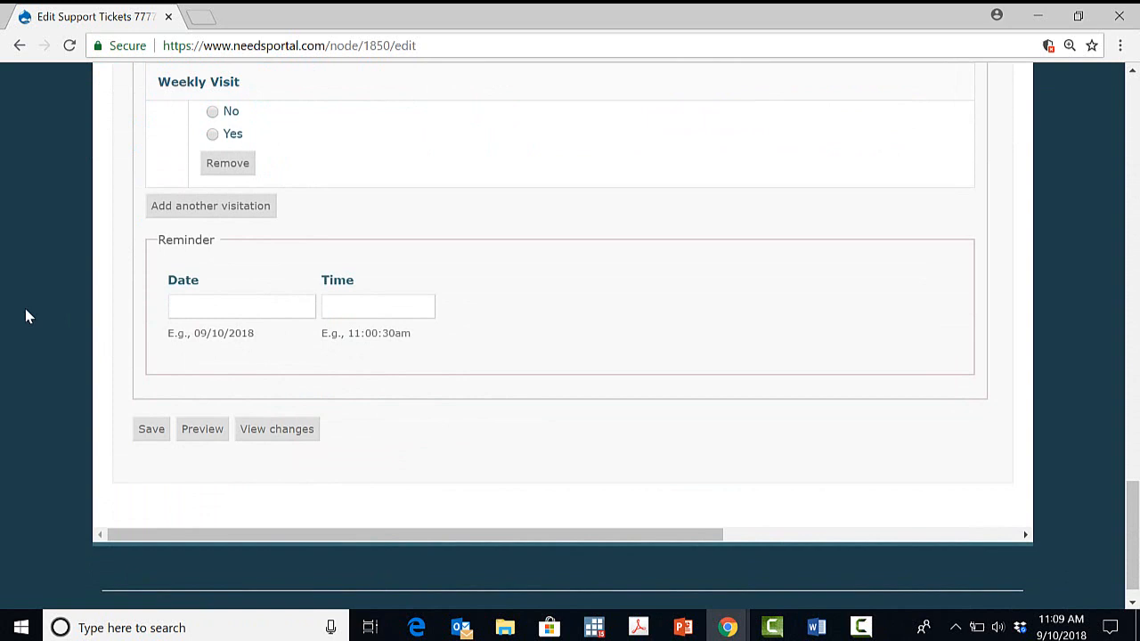
pyautogui.click(151, 429)
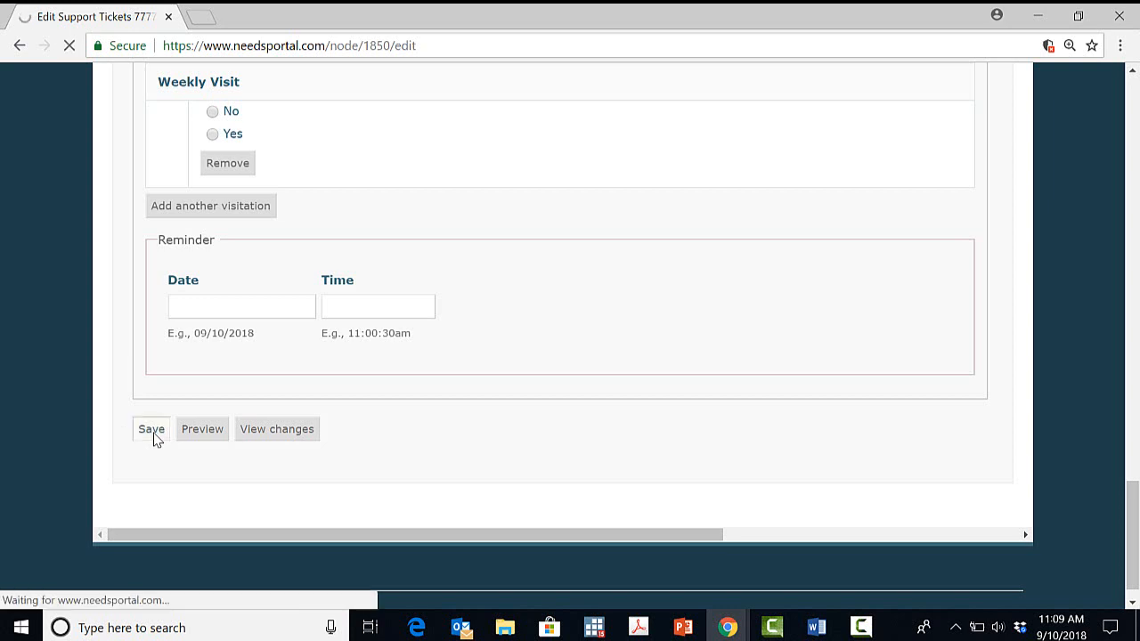